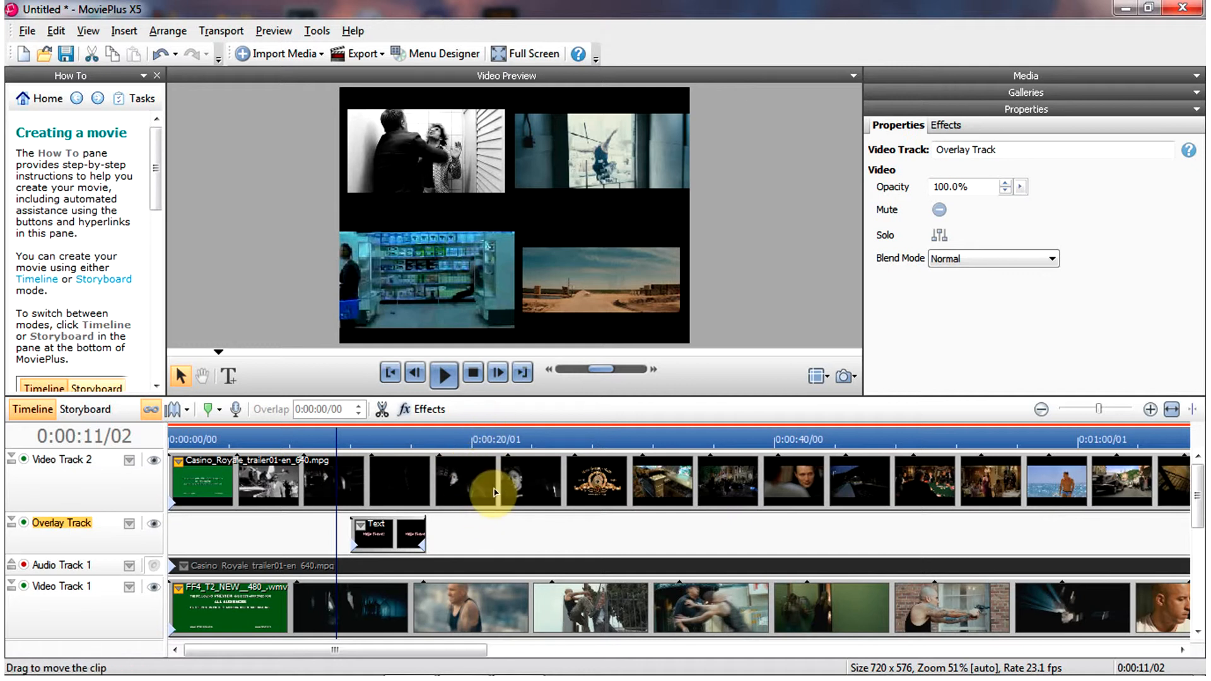
# - Preview the timeline playback from around the start of the text clip
pyautogui.click(446, 379)
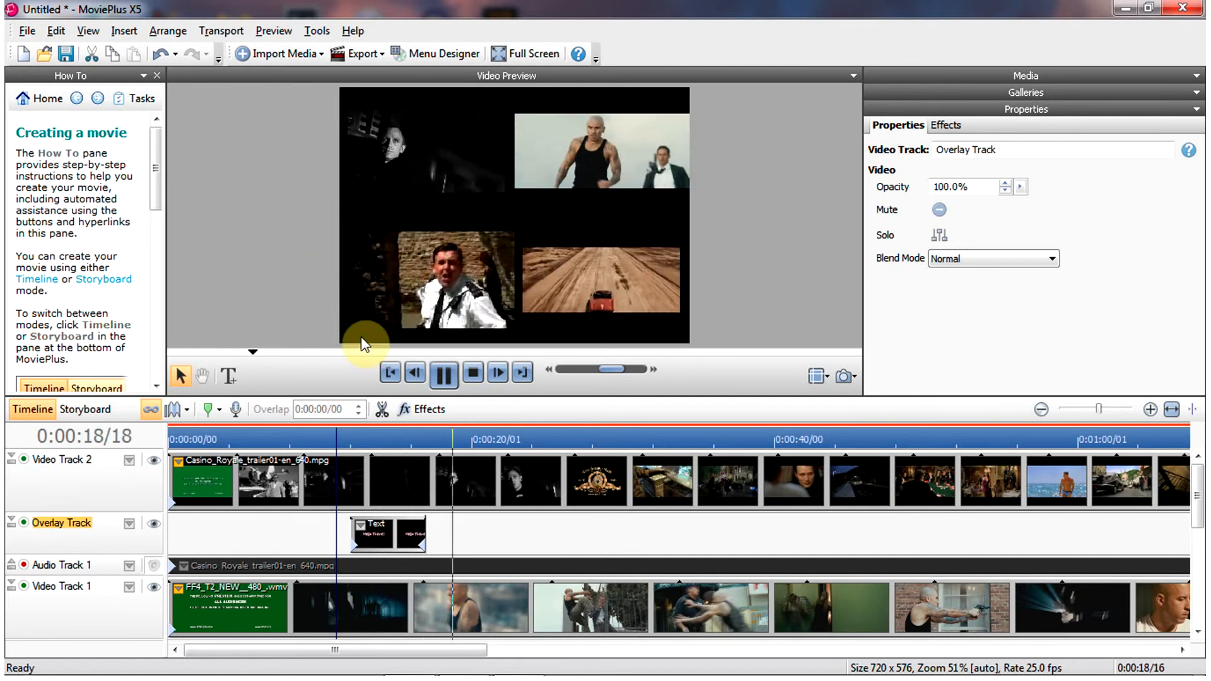
pyautogui.click(348, 441)
pyautogui.click(437, 379)
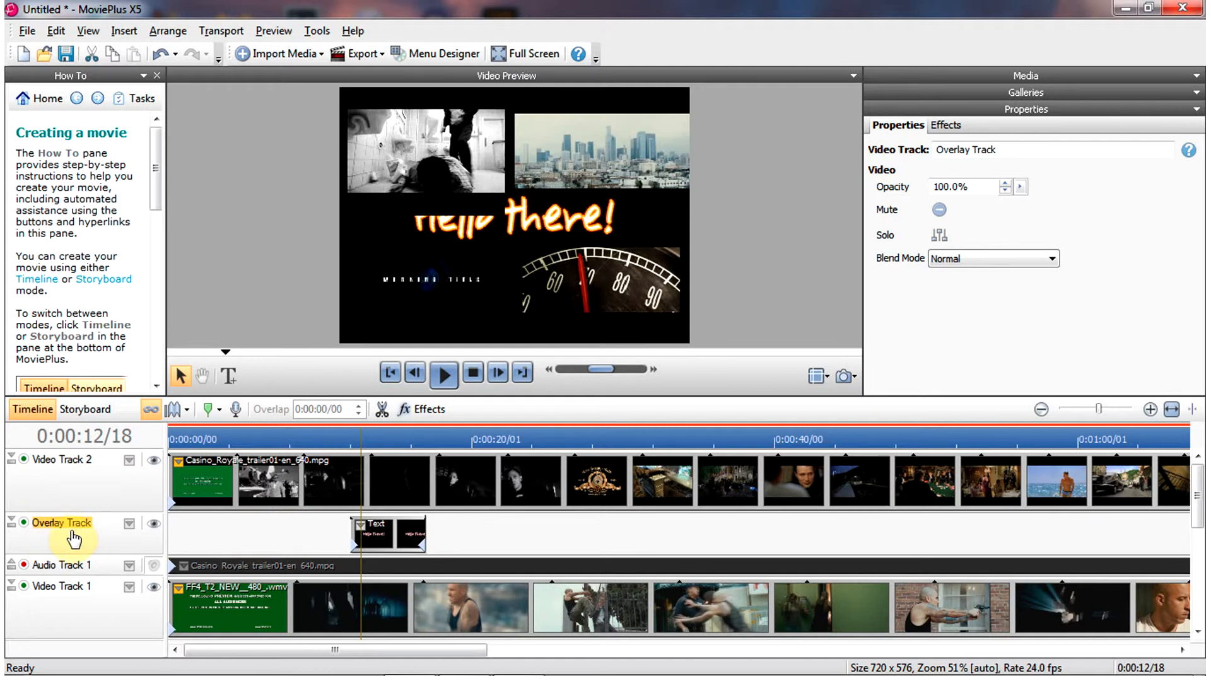
# - Move the Overlay Track above Video Track 2 and preview the text over the split-screen videos
pyautogui.moveTo(75, 542); pyautogui.dragTo(81, 475)
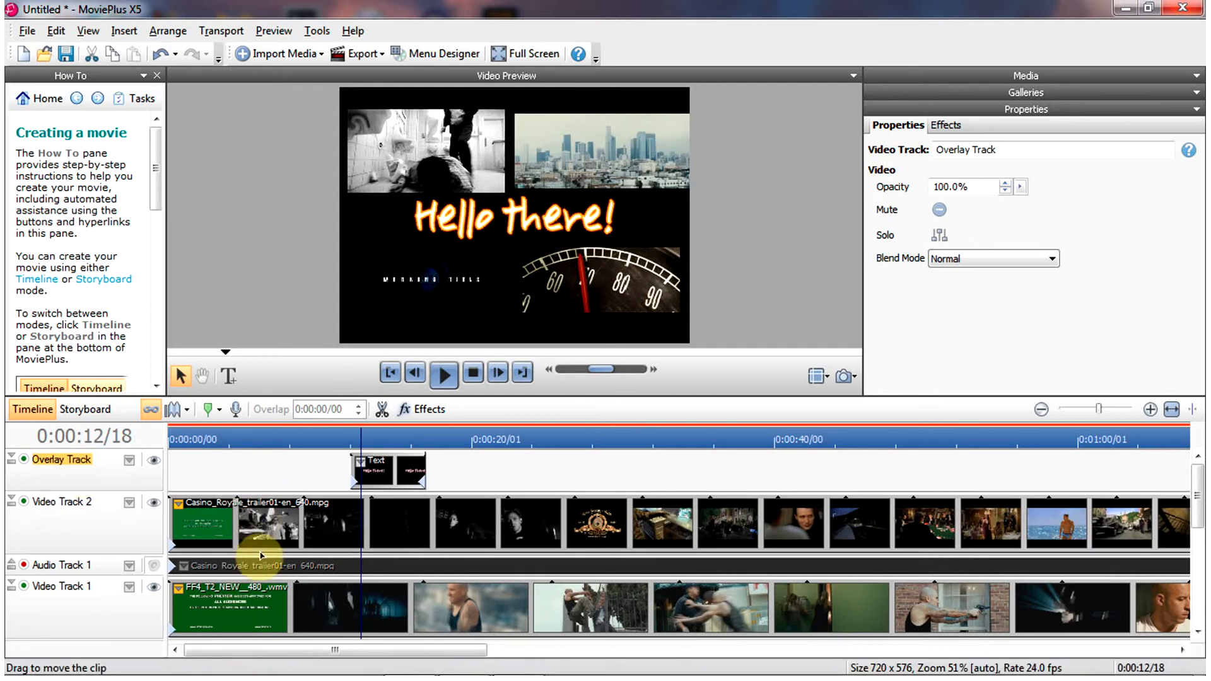
pyautogui.moveTo(364, 429); pyautogui.dragTo(346, 433)
pyautogui.click(443, 378)
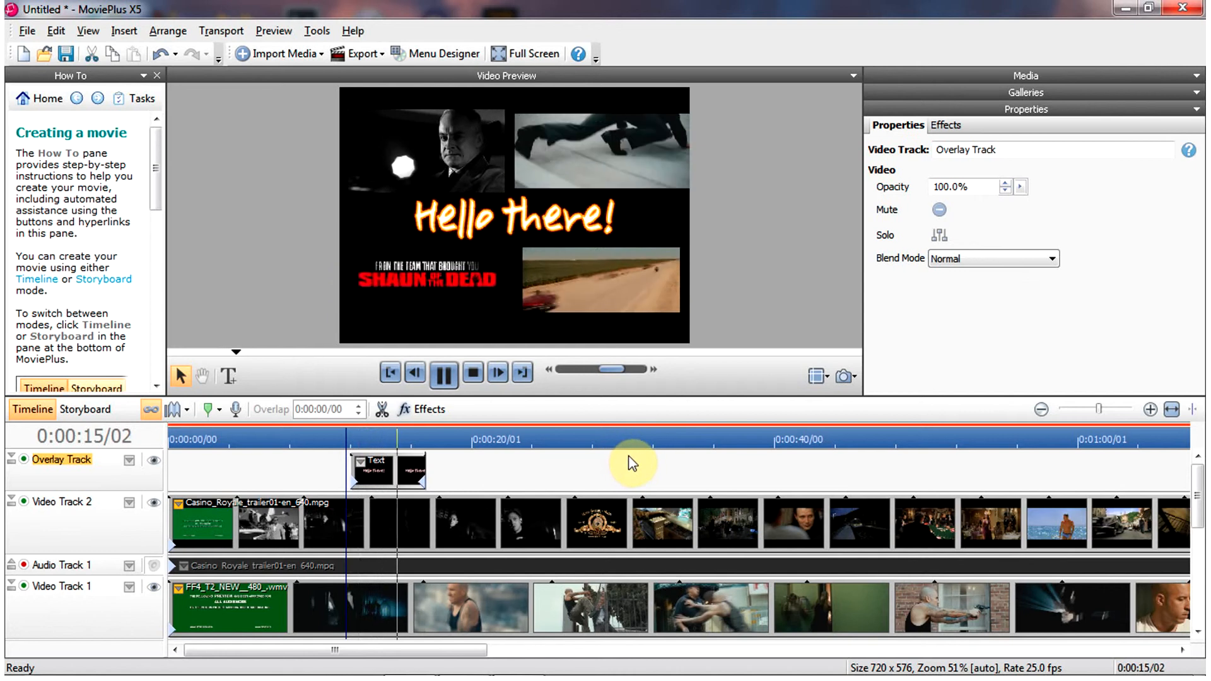
pyautogui.click(444, 378)
pyautogui.click(340, 438)
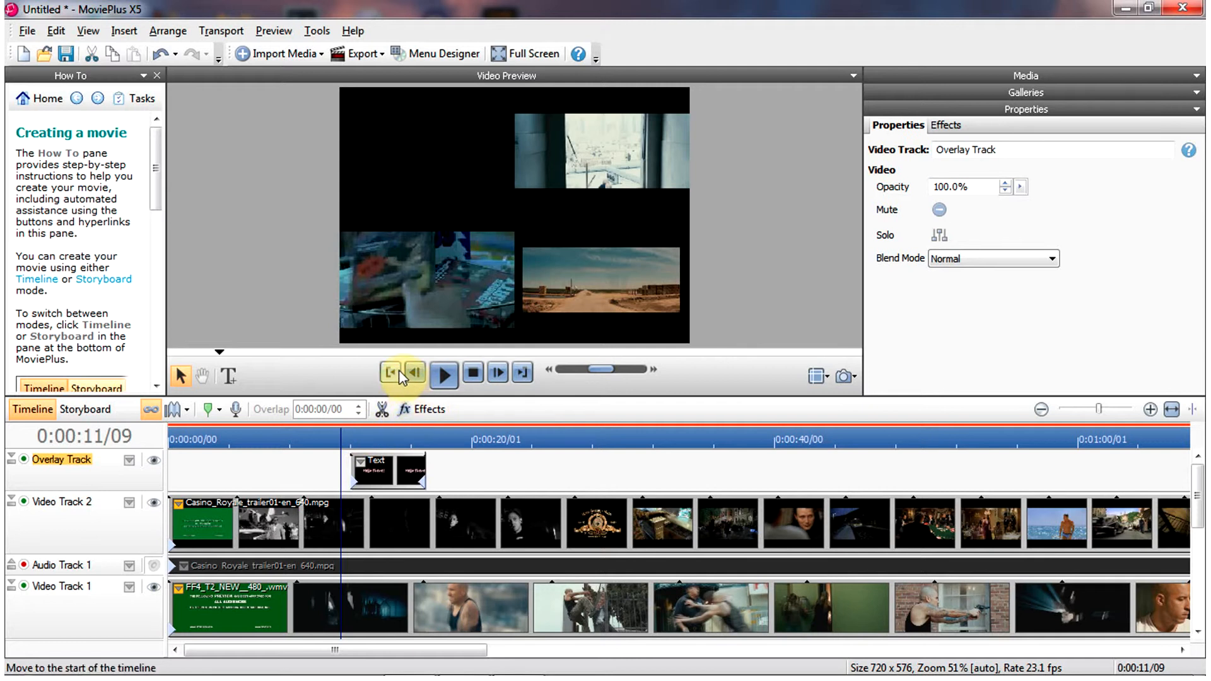
# - Apply the Transform Scroll envelope B - T from the Envelopes gallery to the text clip
pyautogui.click(383, 476)
pyautogui.click(384, 476)
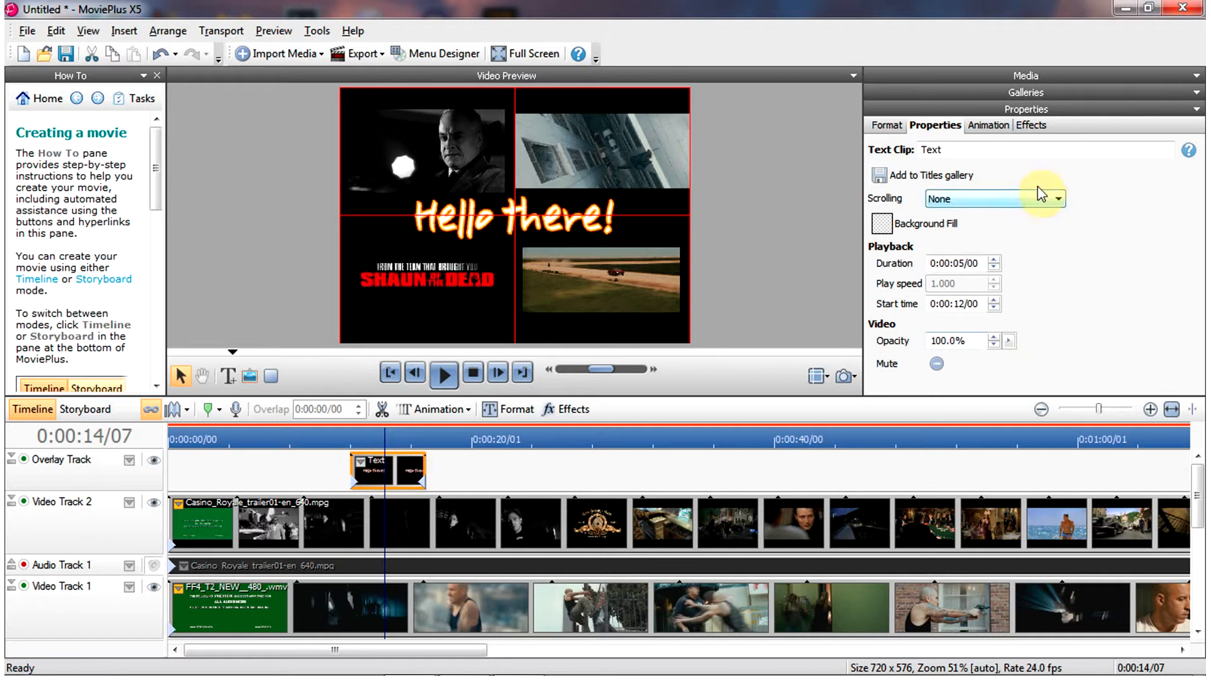
pyautogui.click(1015, 92)
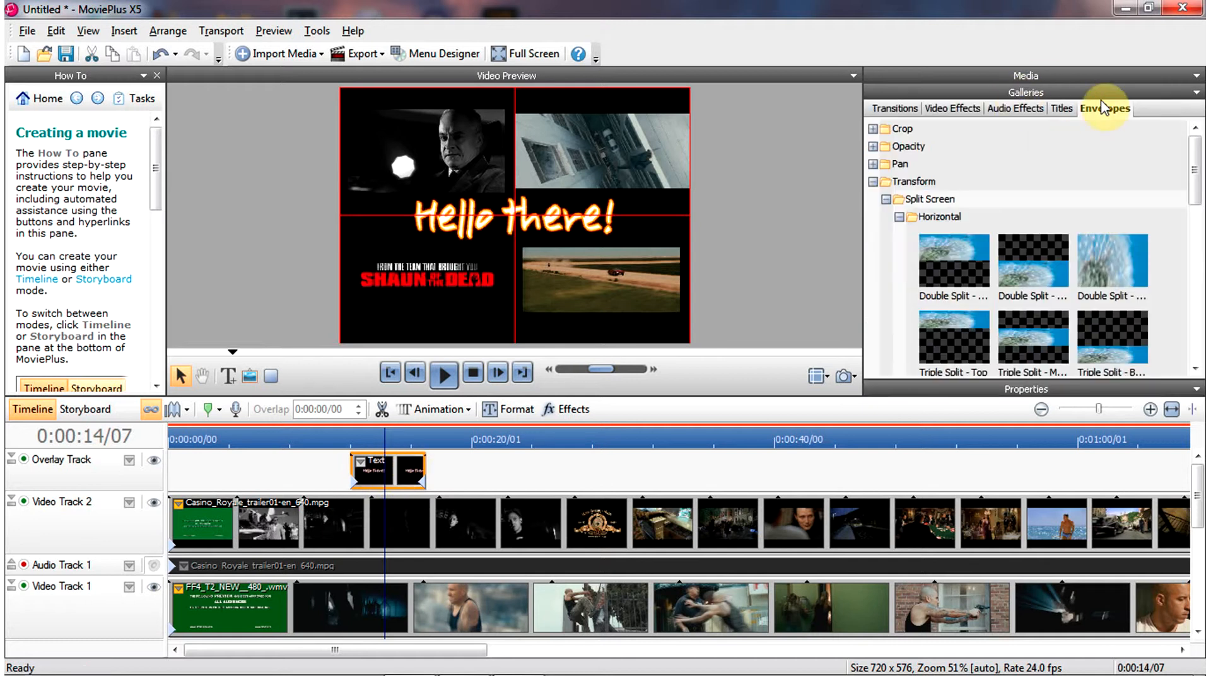
pyautogui.click(873, 182)
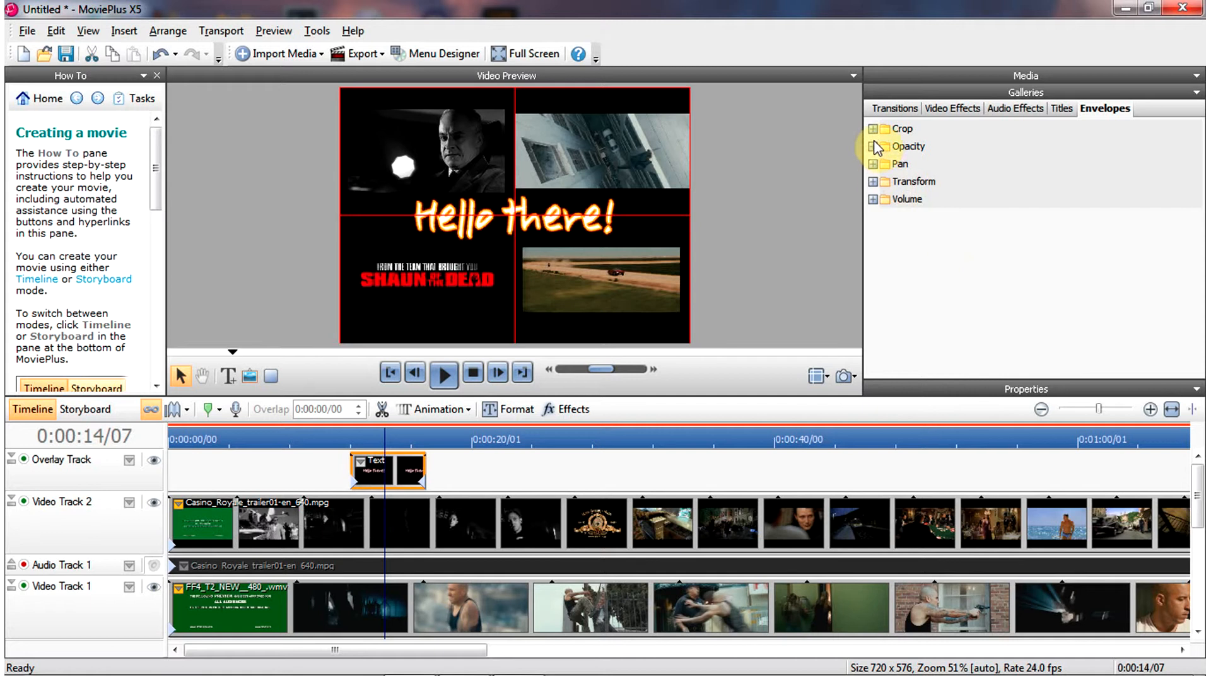
pyautogui.click(873, 181)
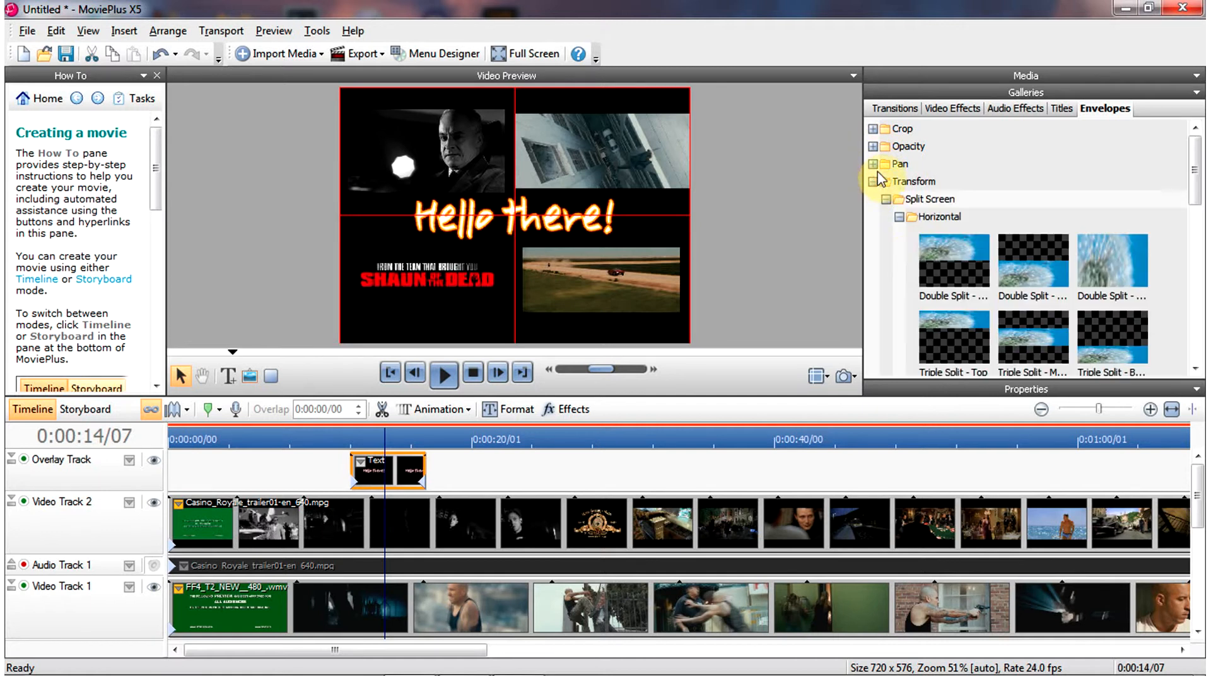
pyautogui.scroll(-3, 1014, 282)
pyautogui.scroll(-8, 1011, 277)
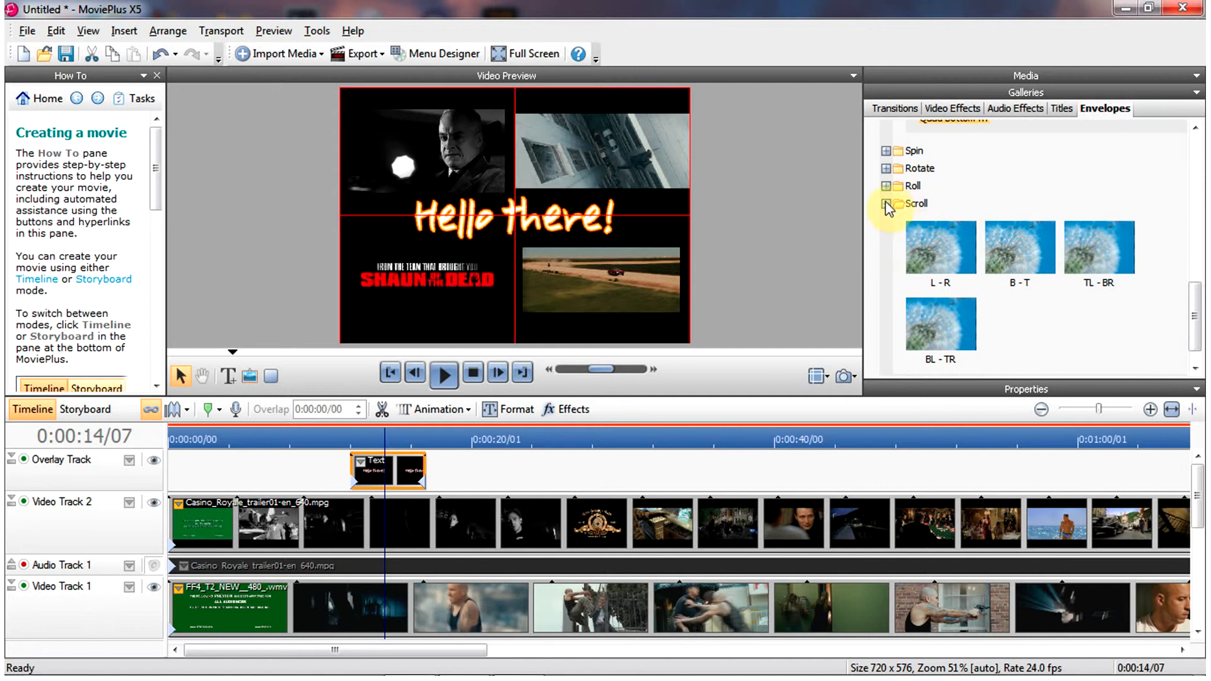
pyautogui.click(916, 206)
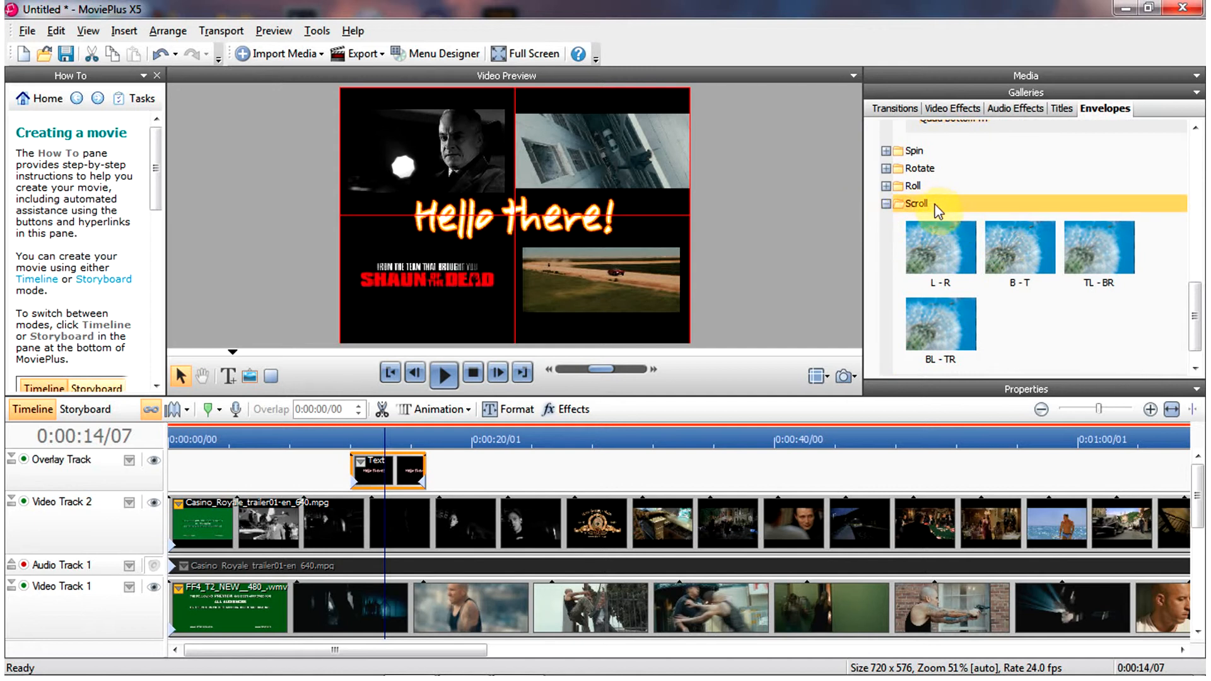
pyautogui.click(1023, 259)
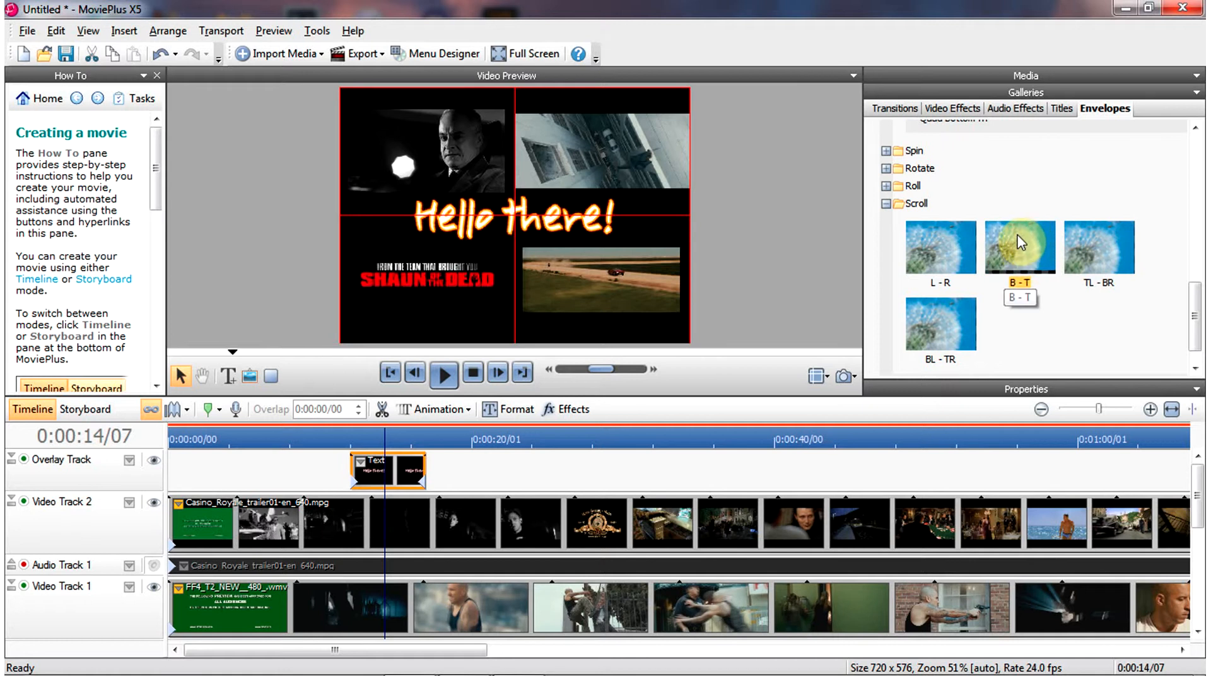
pyautogui.moveTo(1016, 233); pyautogui.dragTo(377, 475)
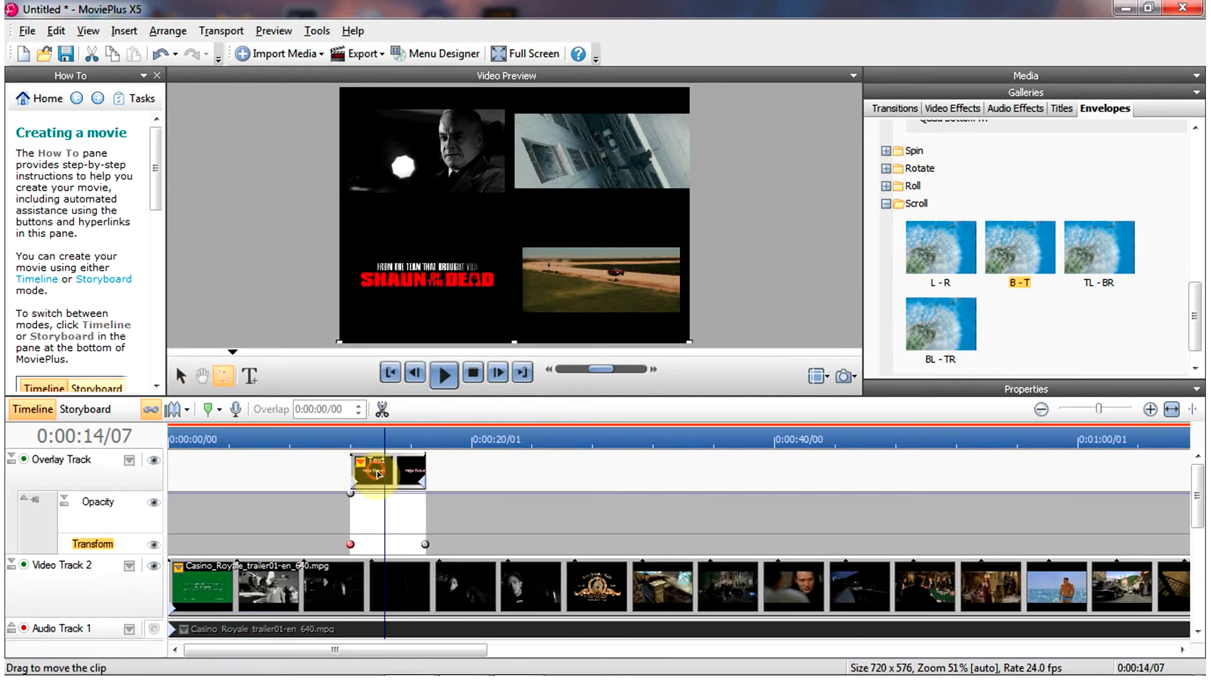
# - Preview the scrolling text from the start of the text clip
pyautogui.click(345, 428)
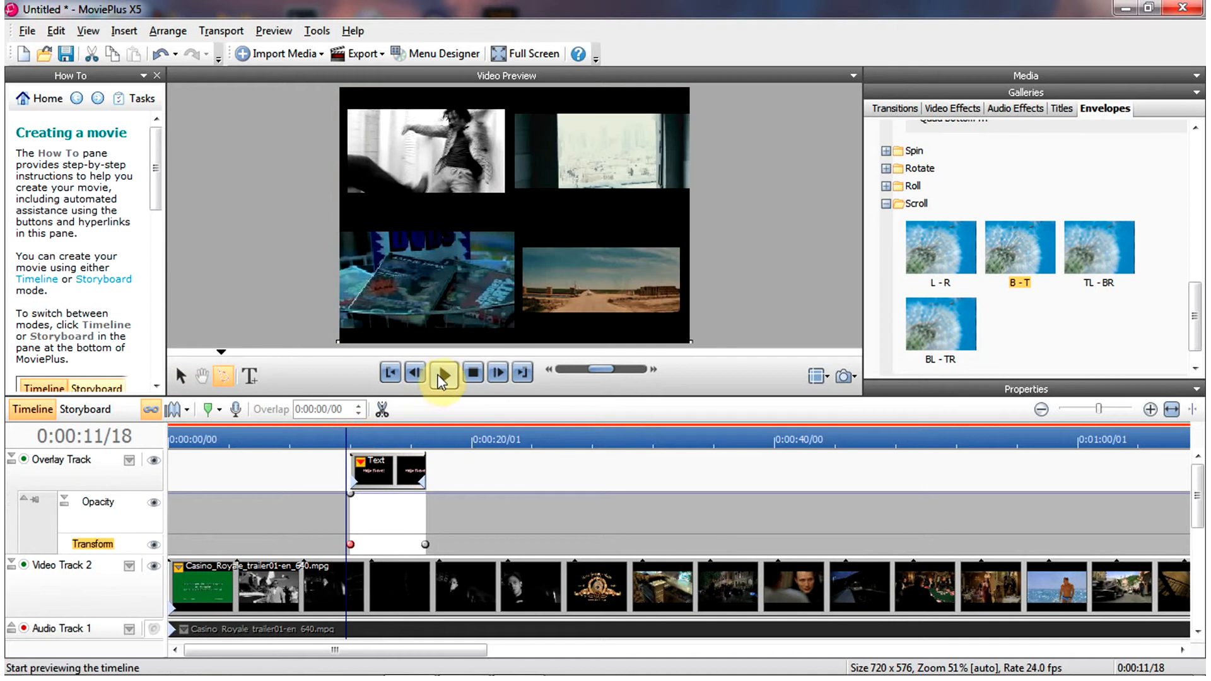
pyautogui.click(448, 372)
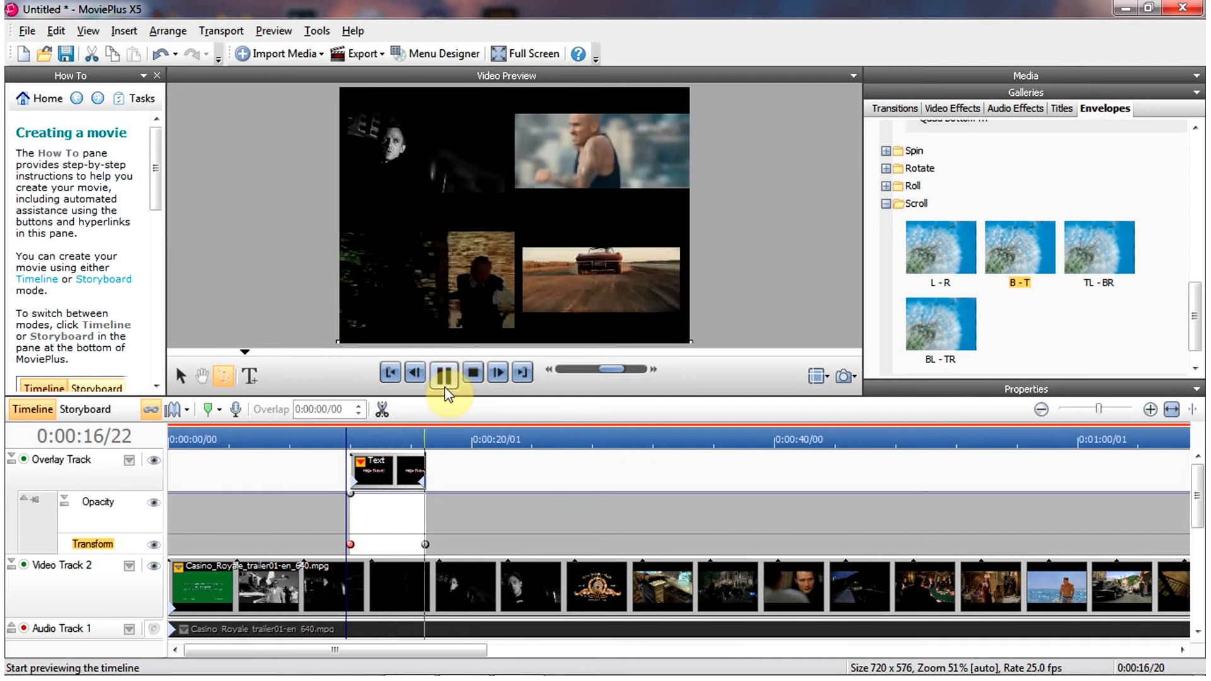
pyautogui.click(449, 380)
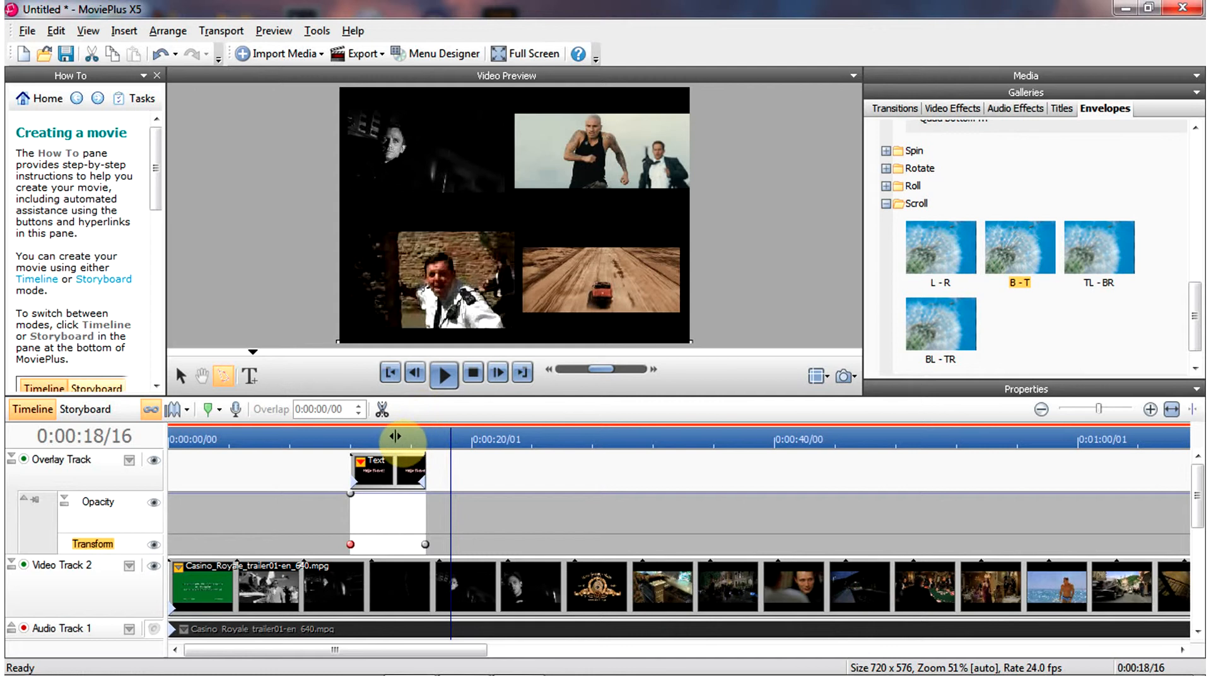
pyautogui.click(351, 433)
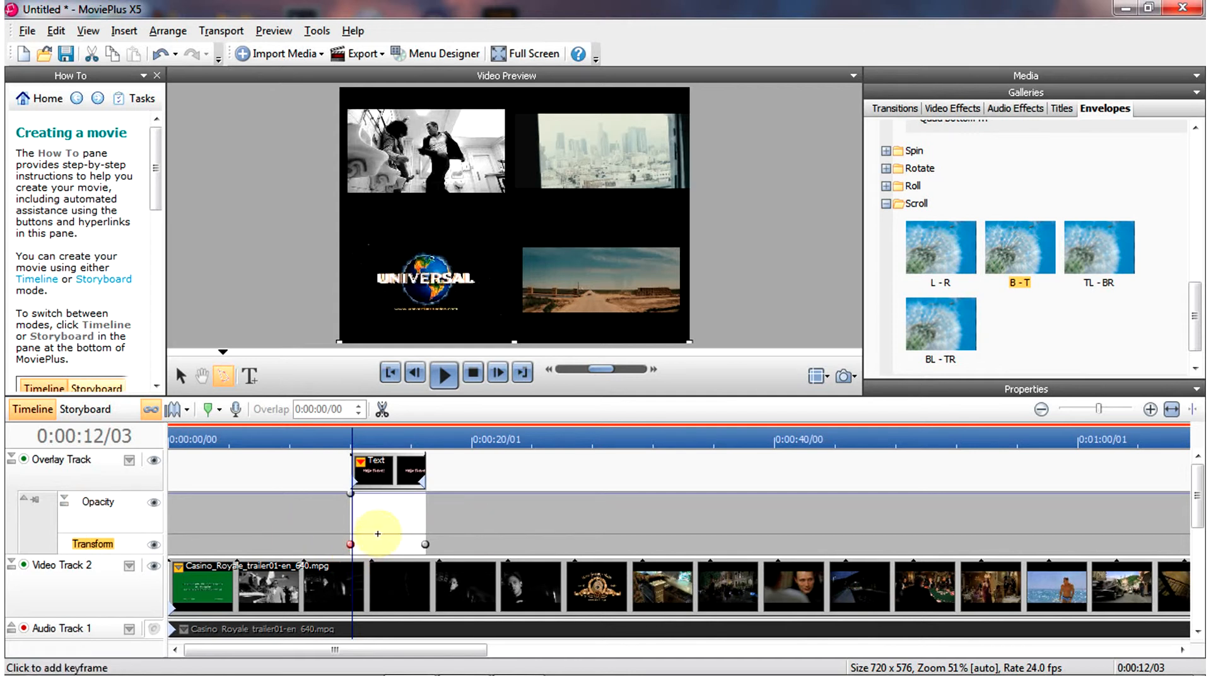
pyautogui.click(410, 544)
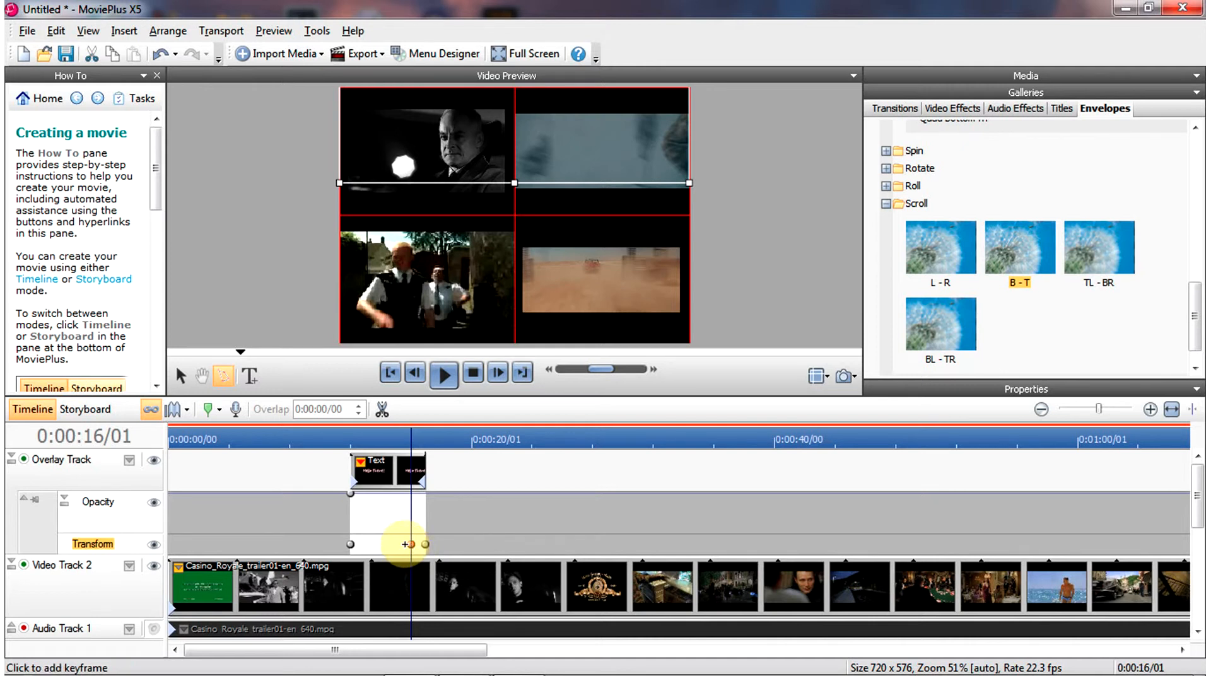
pyautogui.press('Delete')
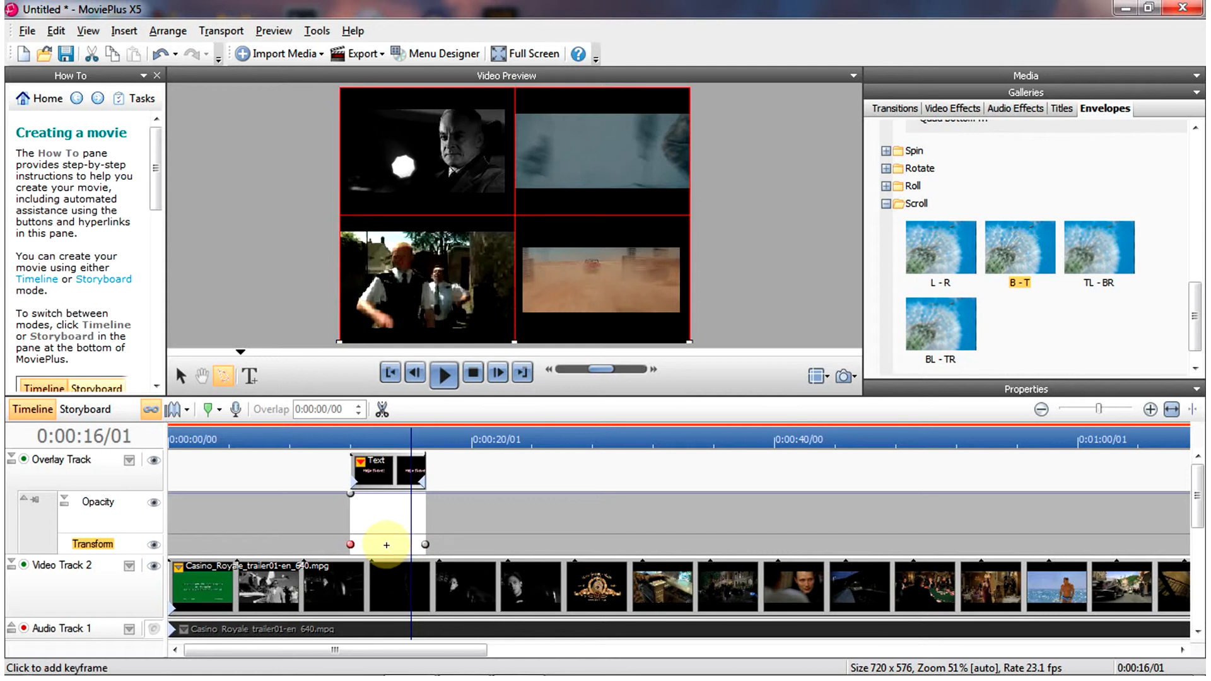
# - Add a Transform keyframe at about 0:00:14/22 on the text clip and delete its end keyframe
pyautogui.click(393, 435)
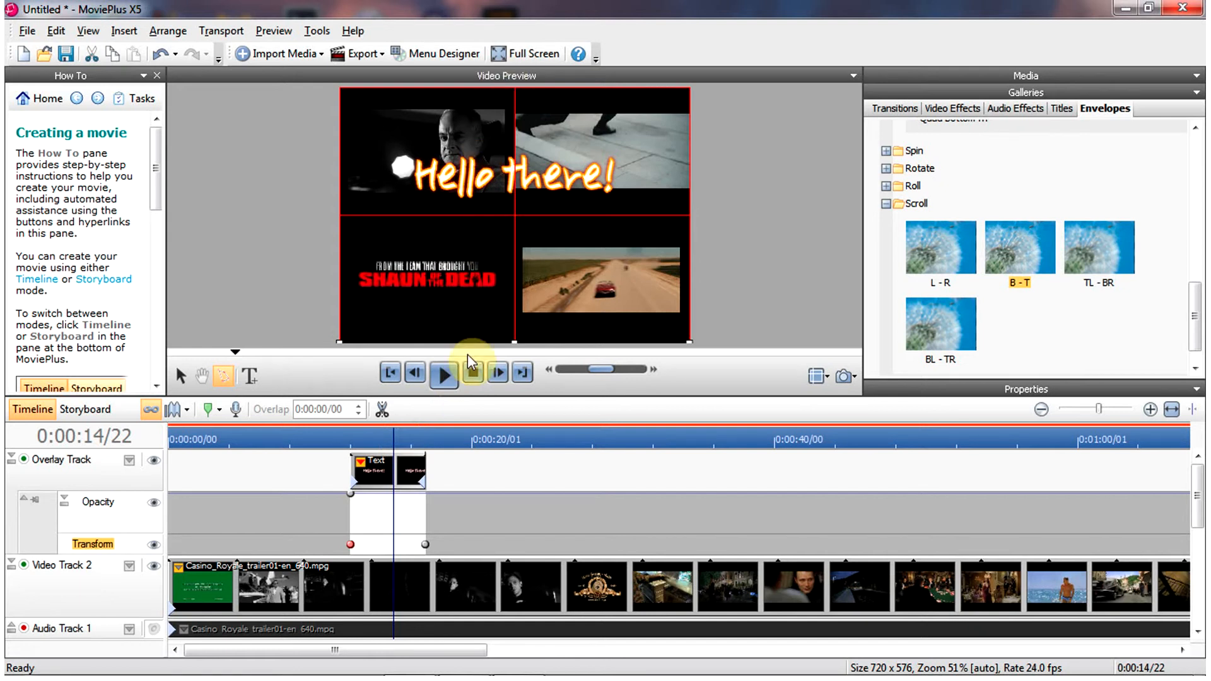
pyautogui.click(394, 544)
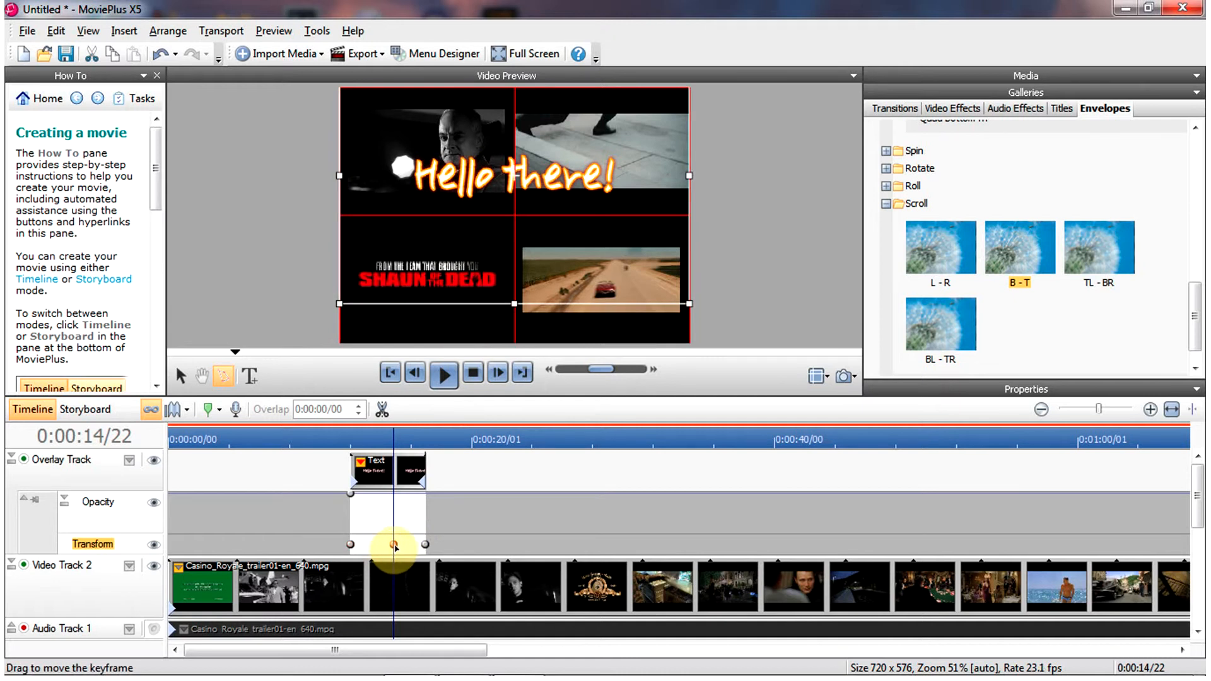
pyautogui.click(425, 543)
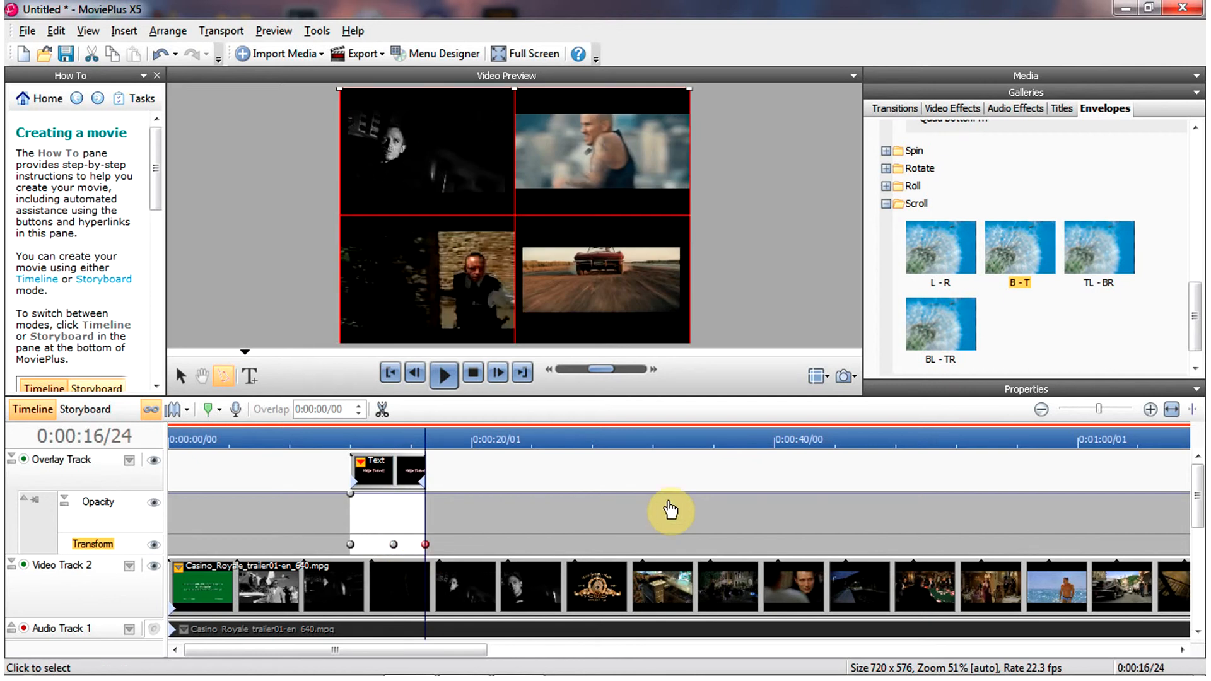
pyautogui.press('Delete')
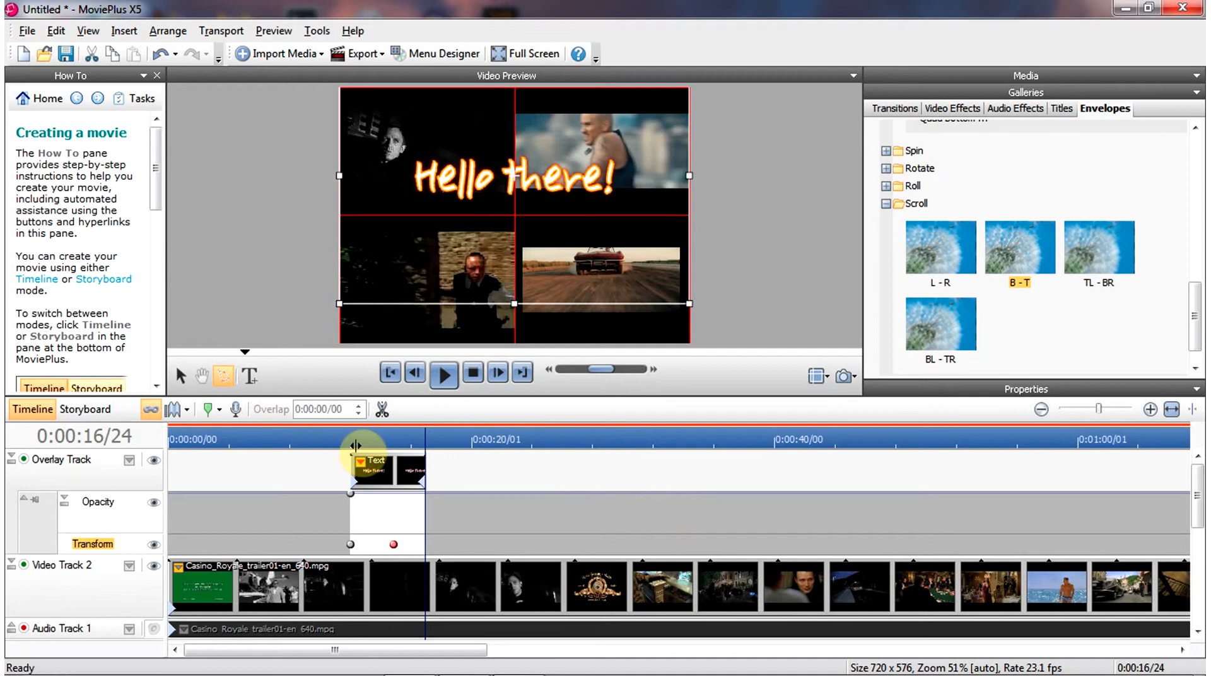
# - Preview the shortened text scroll from the start of the clip
pyautogui.click(347, 442)
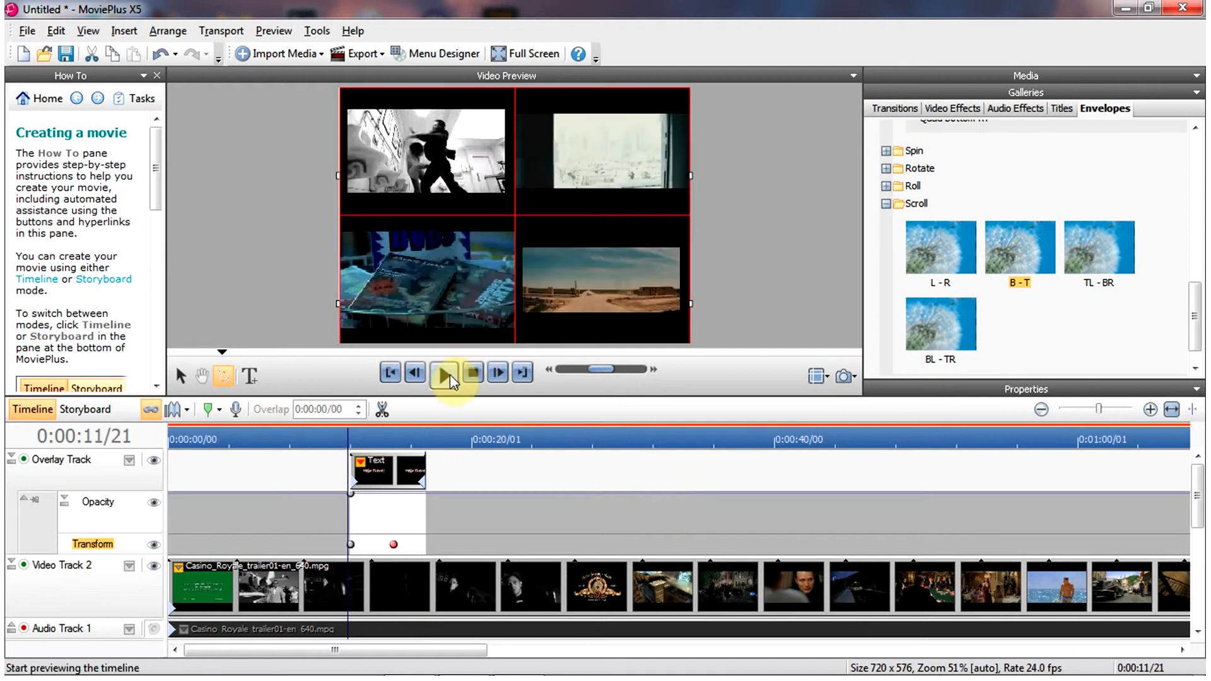
pyautogui.click(445, 376)
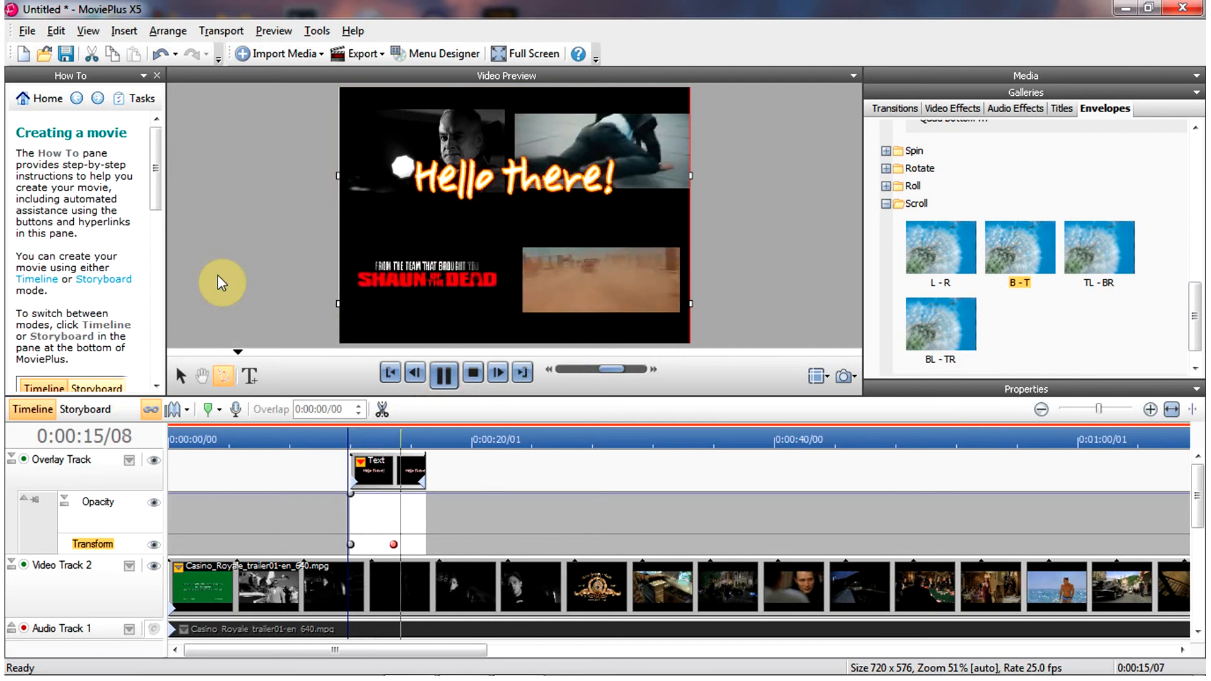
pyautogui.click(445, 376)
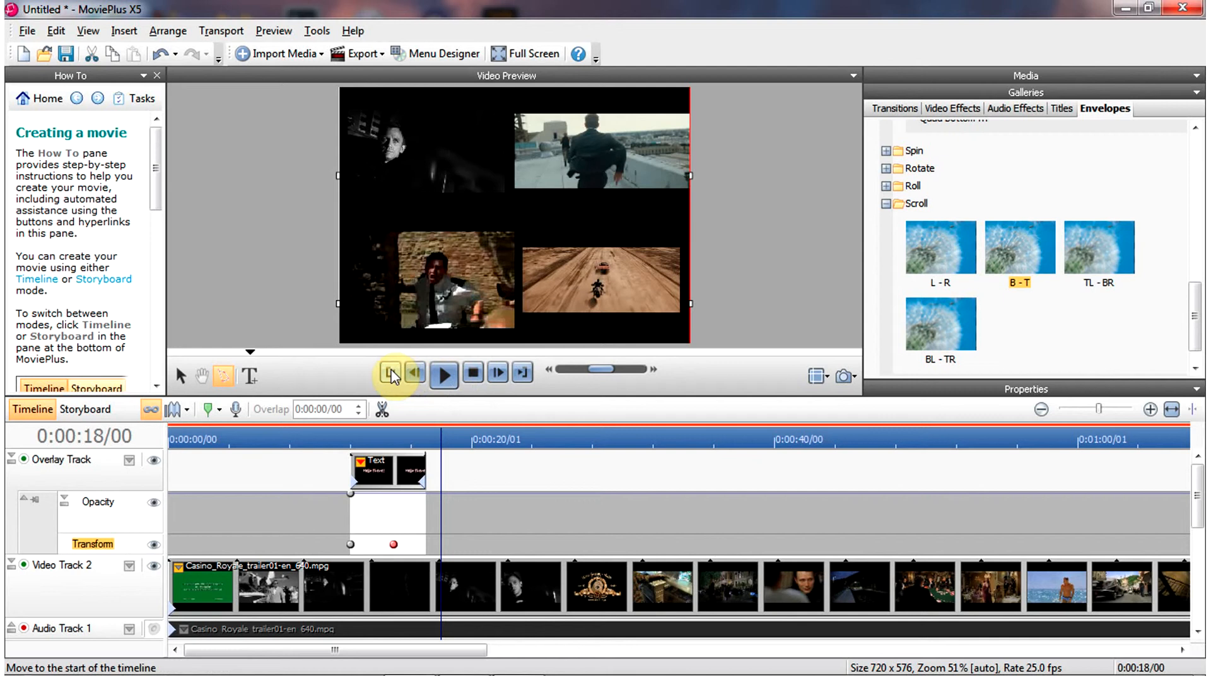
# - Try lowering the text clip's starting opacity keyframe while scrubbing the preview
pyautogui.click(376, 436)
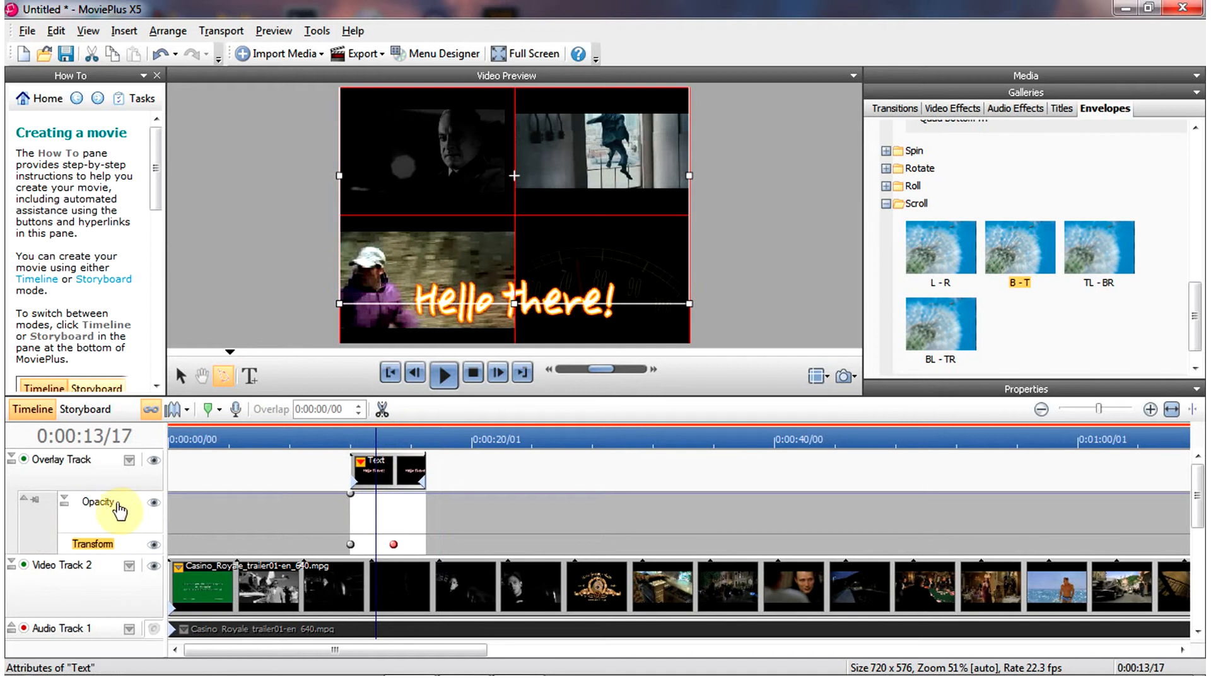
pyautogui.click(352, 496)
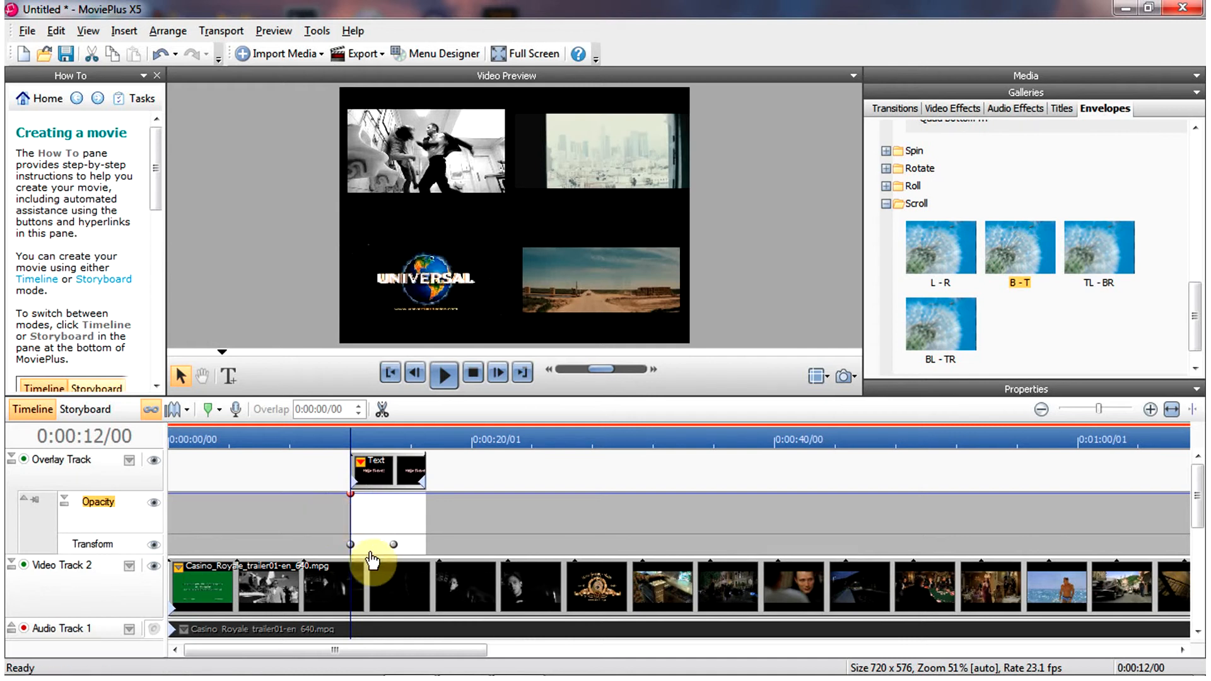
pyautogui.moveTo(353, 496); pyautogui.dragTo(352, 531)
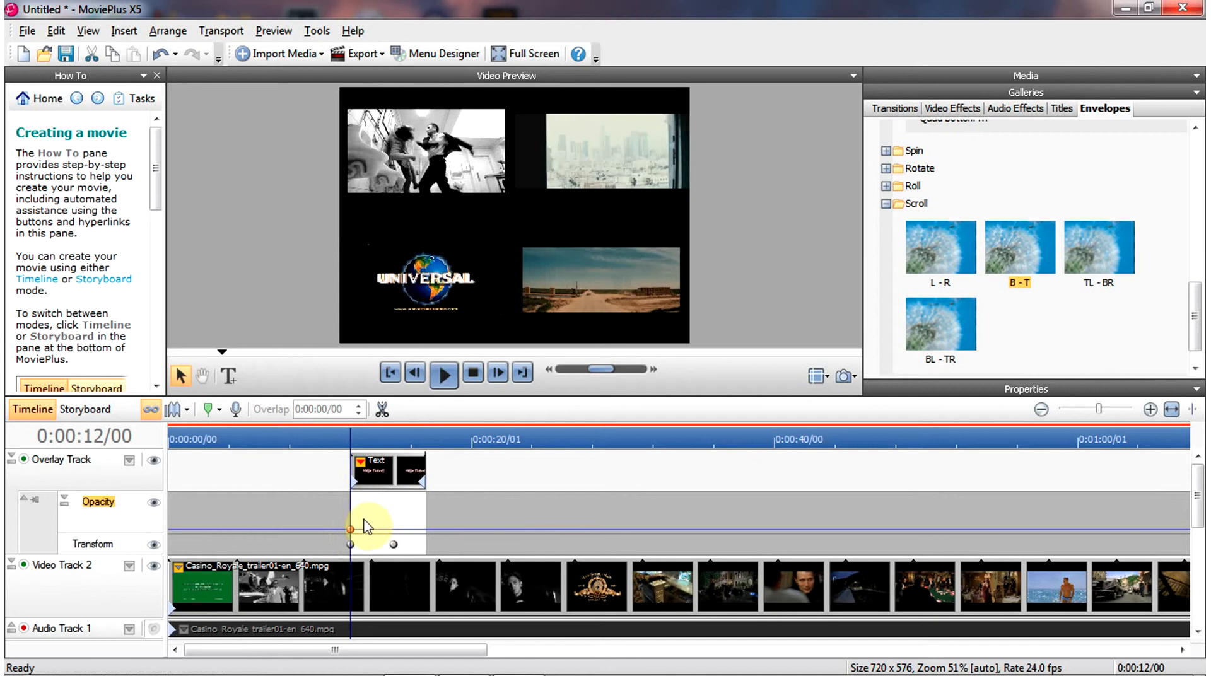
pyautogui.moveTo(364, 434)
pyautogui.mouseDown()
pyautogui.moveTo(396, 435)
pyautogui.moveTo(371, 440)
pyautogui.mouseUp()
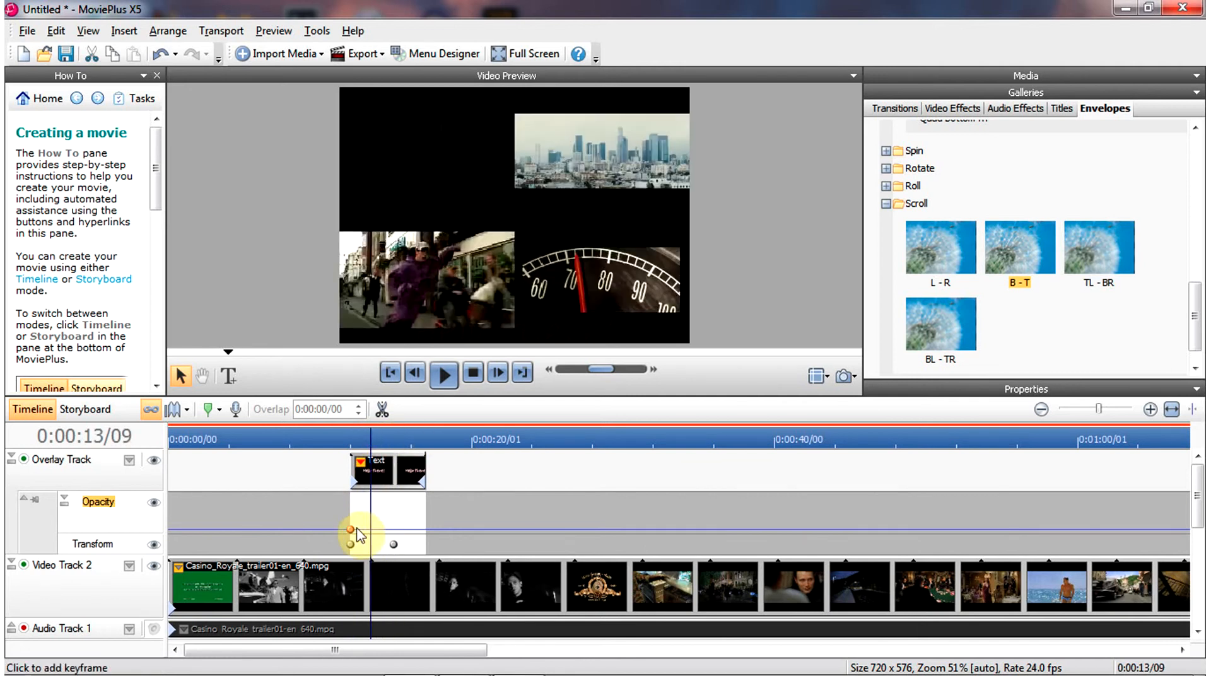
pyautogui.moveTo(351, 524); pyautogui.dragTo(350, 505)
# - Add a full-opacity keyframe at about 0:00:14/22 and lower the start keyframe so the text fades in
pyautogui.moveTo(365, 439); pyautogui.dragTo(395, 435)
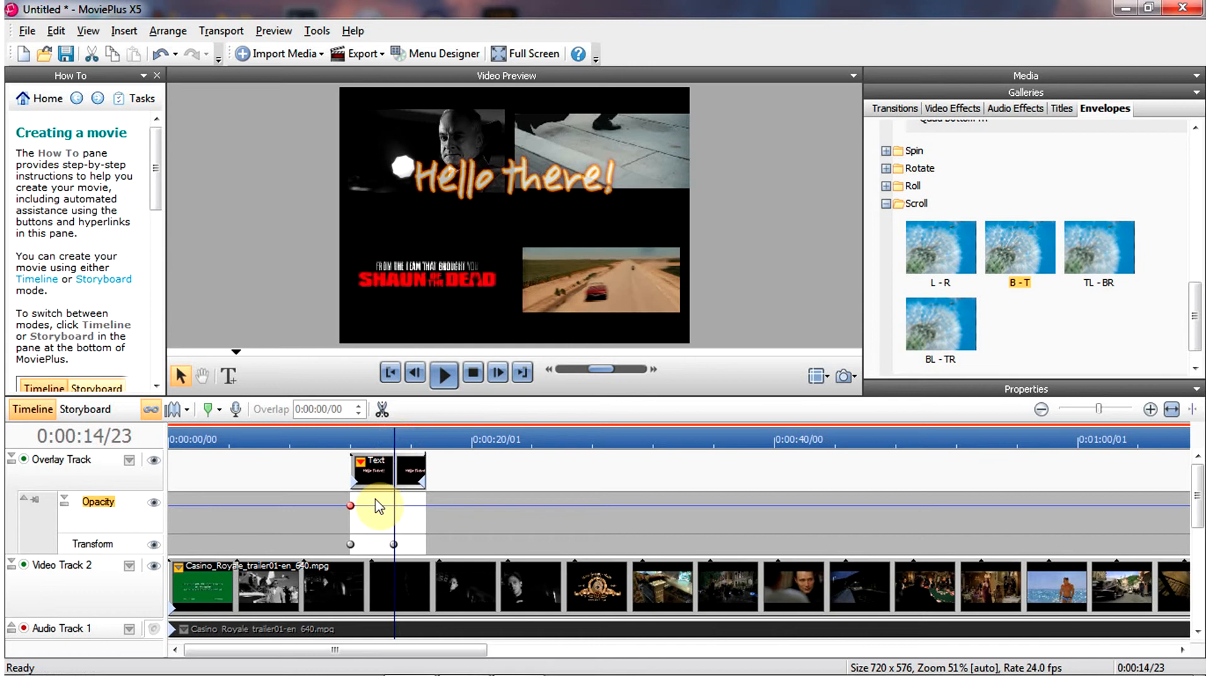
pyautogui.moveTo(350, 505); pyautogui.dragTo(351, 495)
pyautogui.click(393, 495)
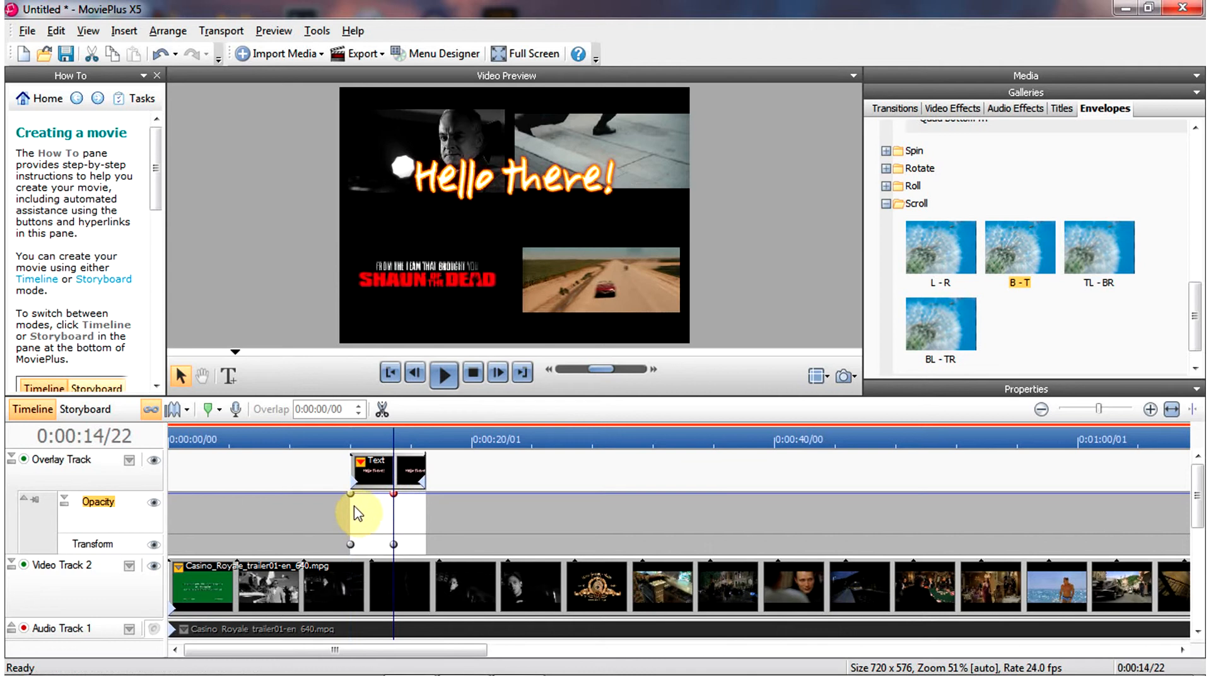
pyautogui.moveTo(351, 497); pyautogui.dragTo(350, 527)
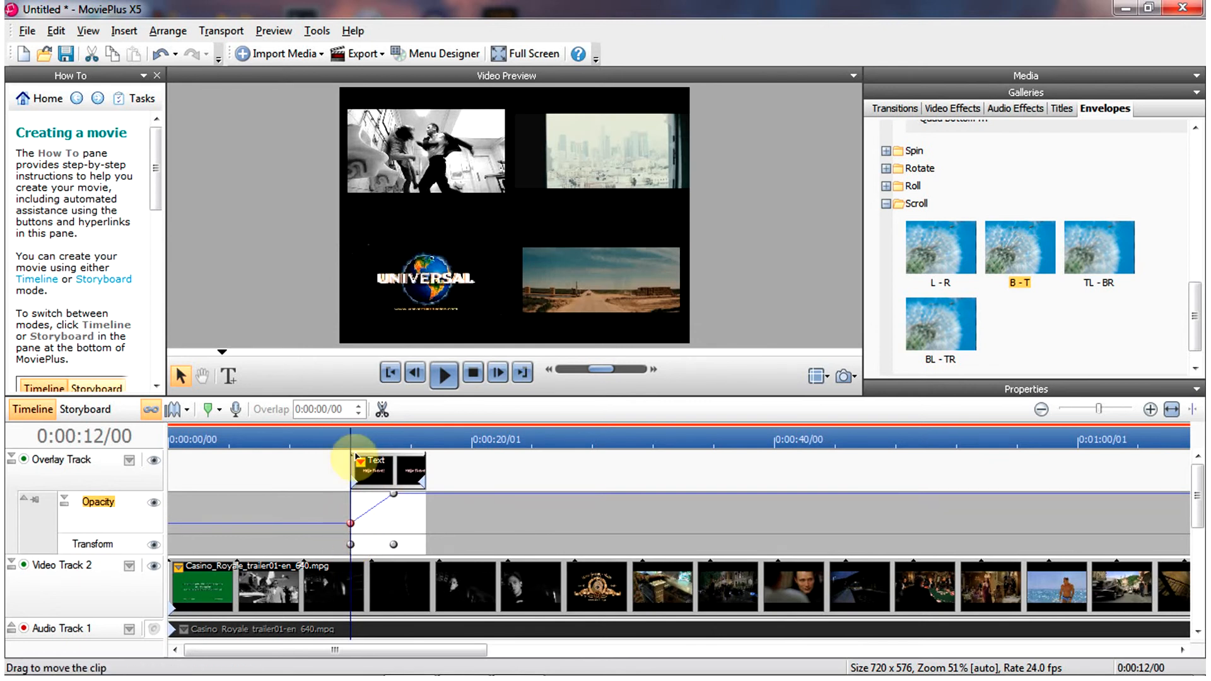
# - Preview the text fade-in and scroll from the start of the clip
pyautogui.click(341, 436)
pyautogui.click(445, 377)
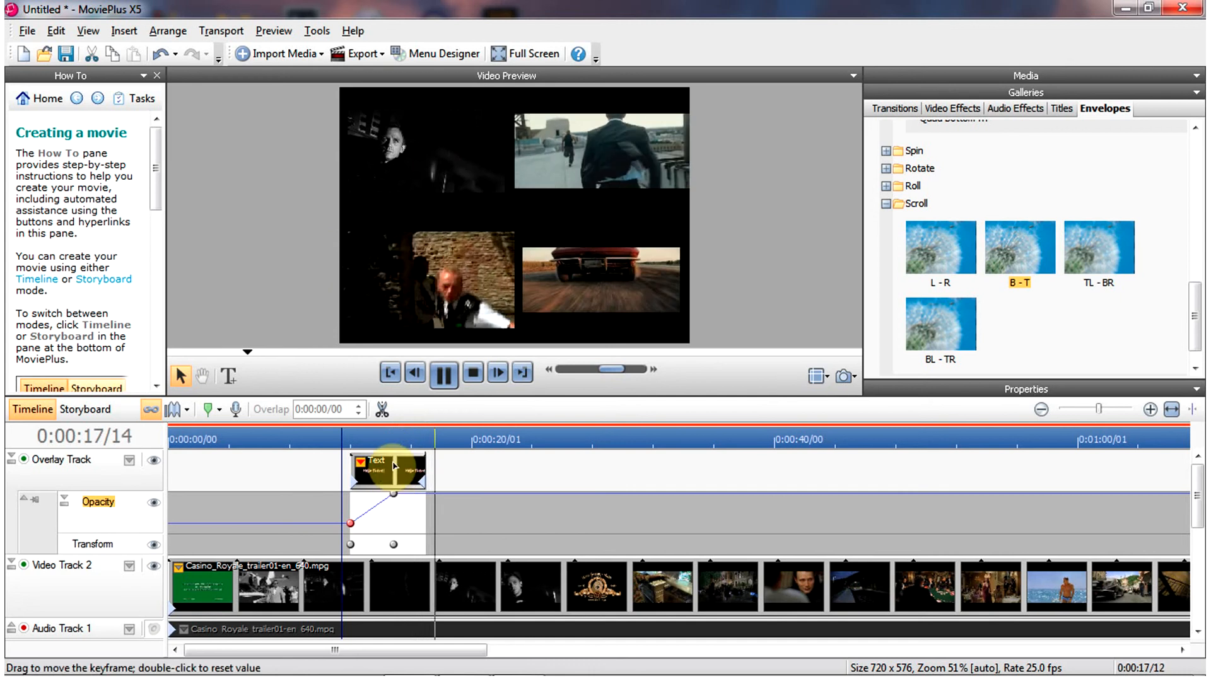
pyautogui.click(346, 438)
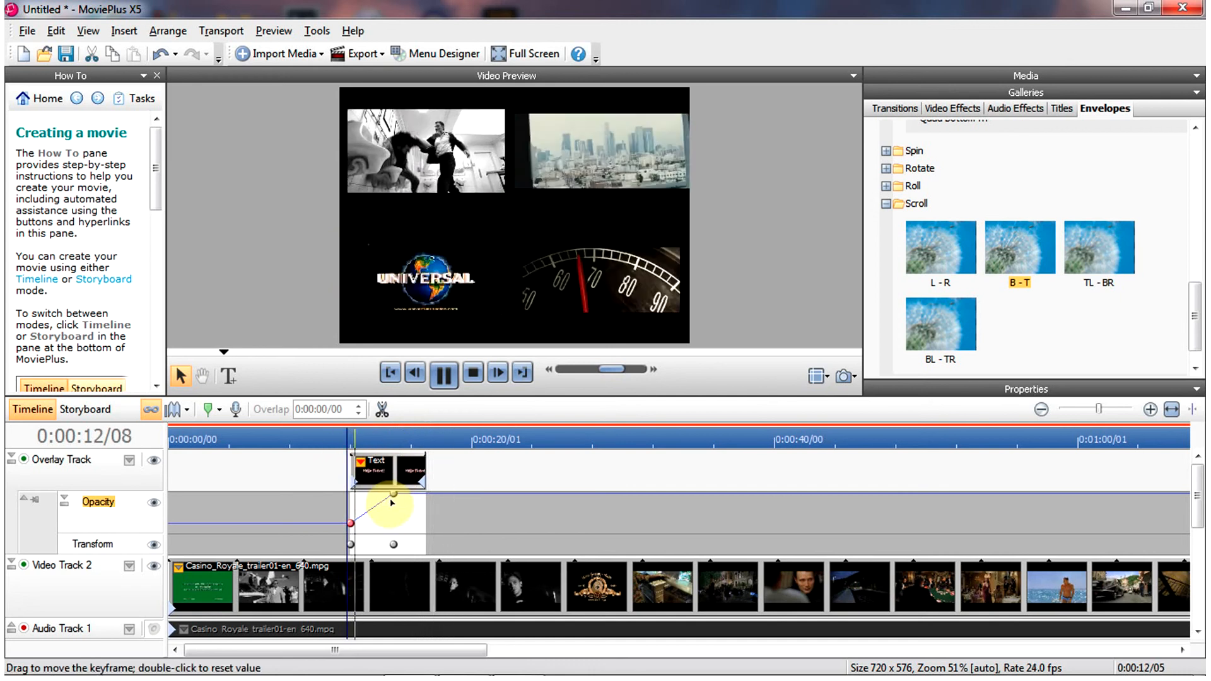
# - Move the text clip's full-opacity keyframe to about 0:00:16 and scrub the text clip to check the slower fade-in
pyautogui.moveTo(393, 493); pyautogui.dragTo(411, 493)
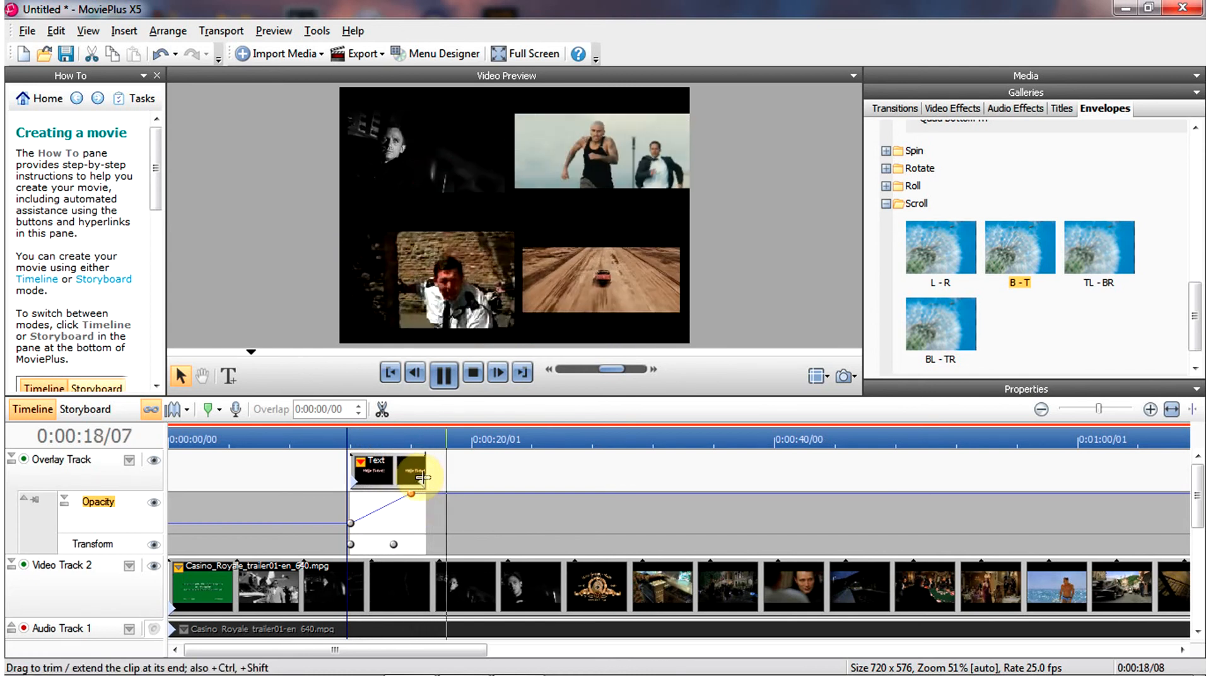
pyautogui.click(450, 378)
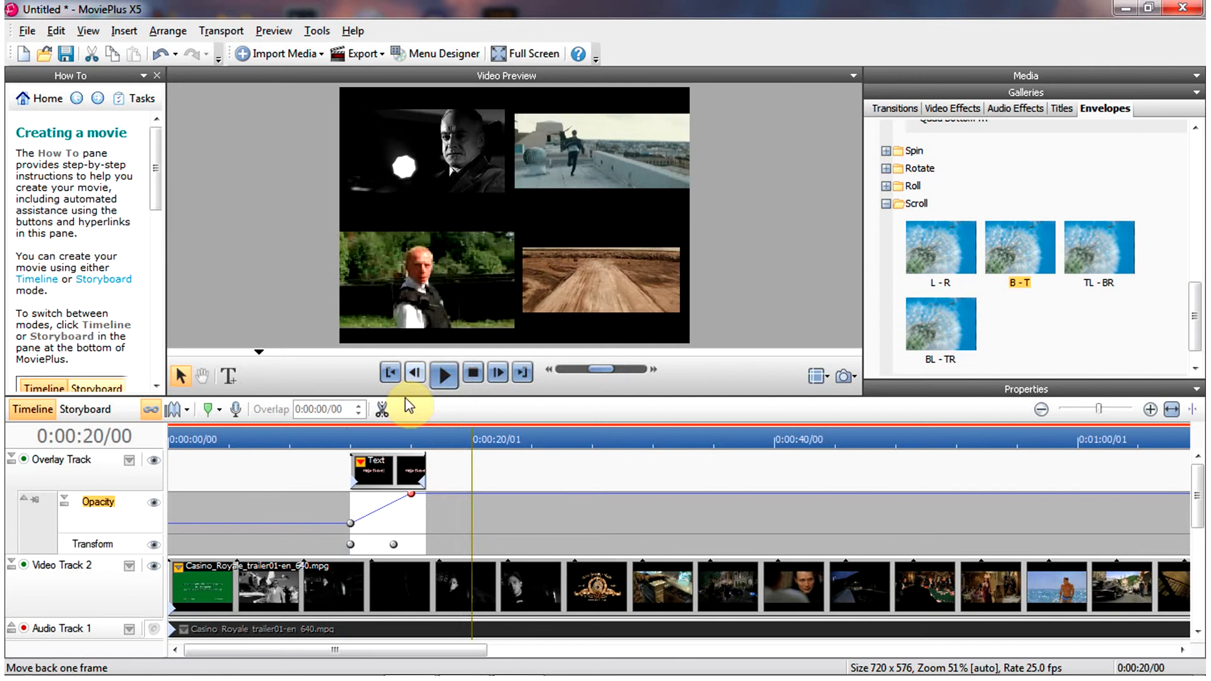
pyautogui.click(374, 469)
pyautogui.moveTo(387, 435); pyautogui.dragTo(376, 432)
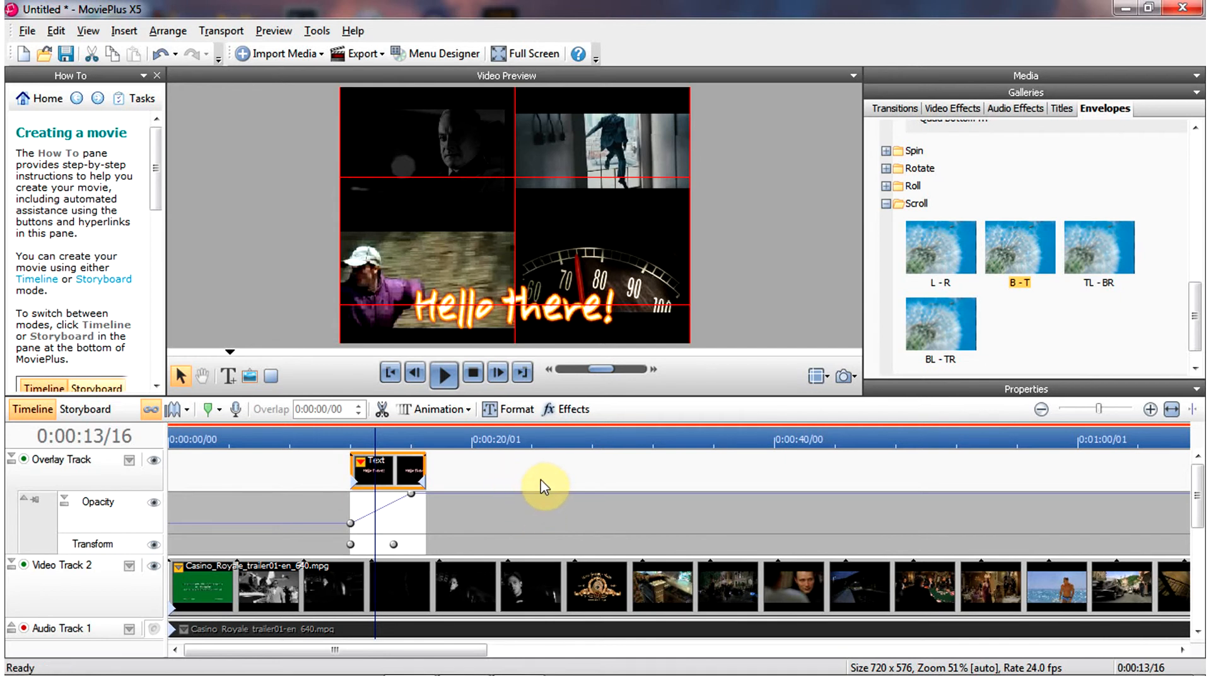
# - Insert a new text CG clip at about 0:00:21/05 and apply a pink glowing style preset to its title
pyautogui.click(491, 435)
pyautogui.click(123, 30)
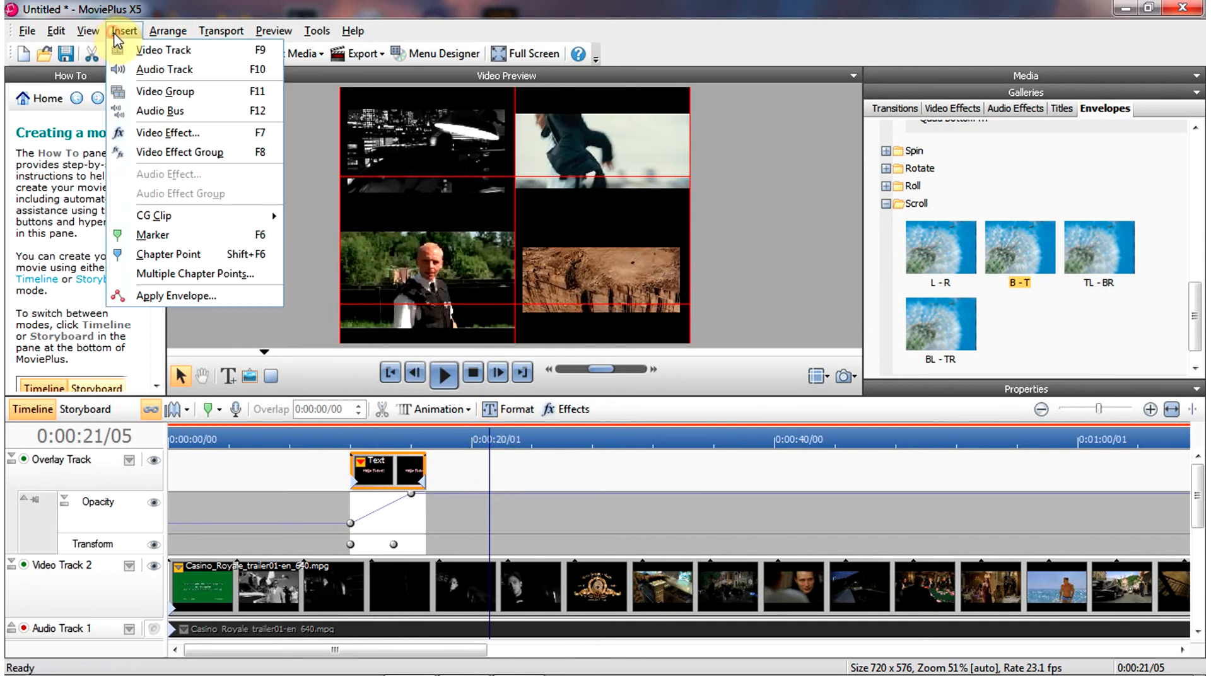
pyautogui.moveTo(229, 217)
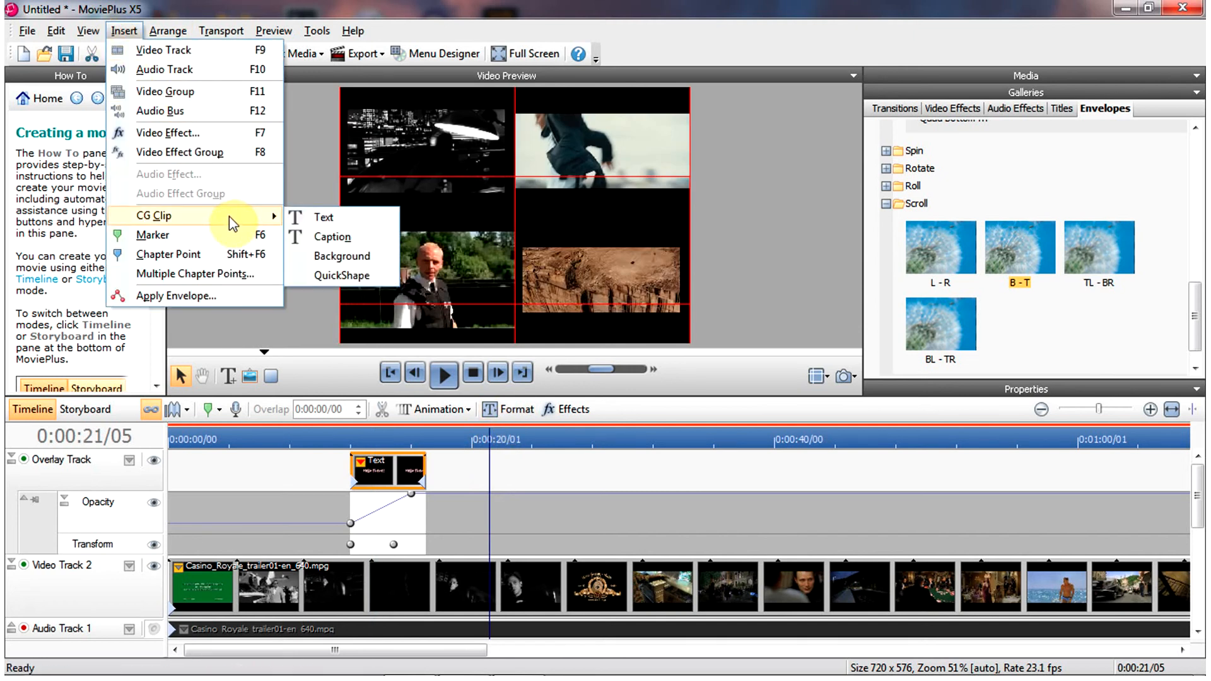
pyautogui.click(347, 221)
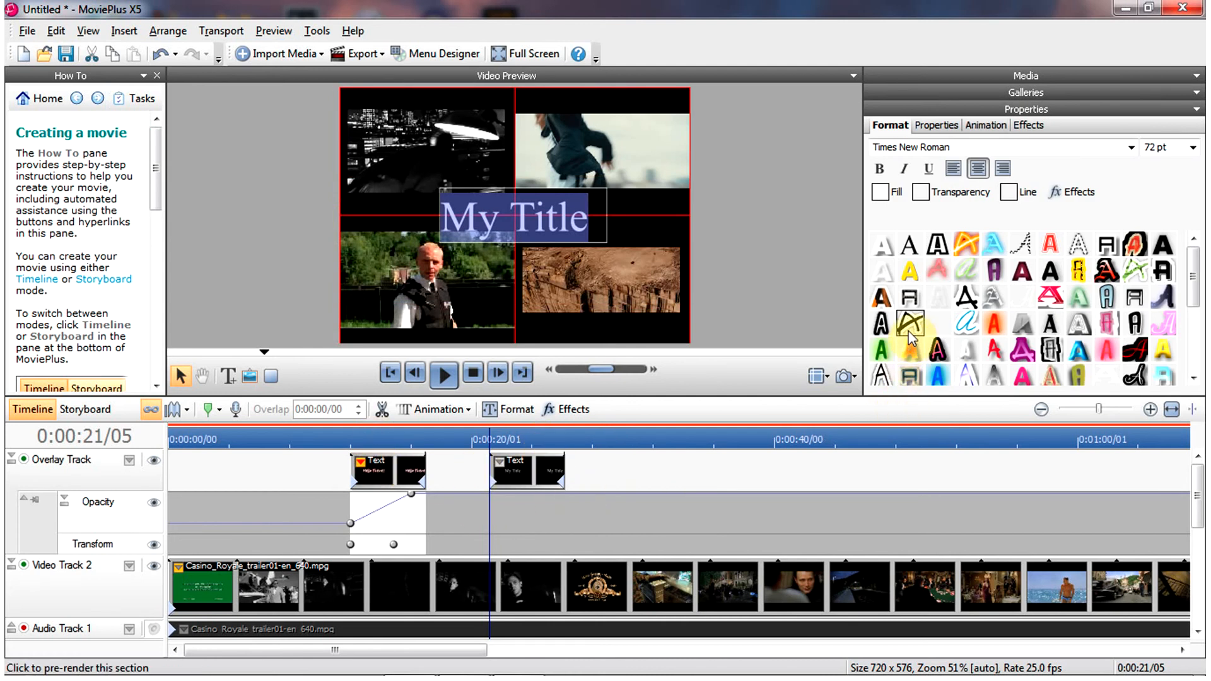
pyautogui.click(1101, 357)
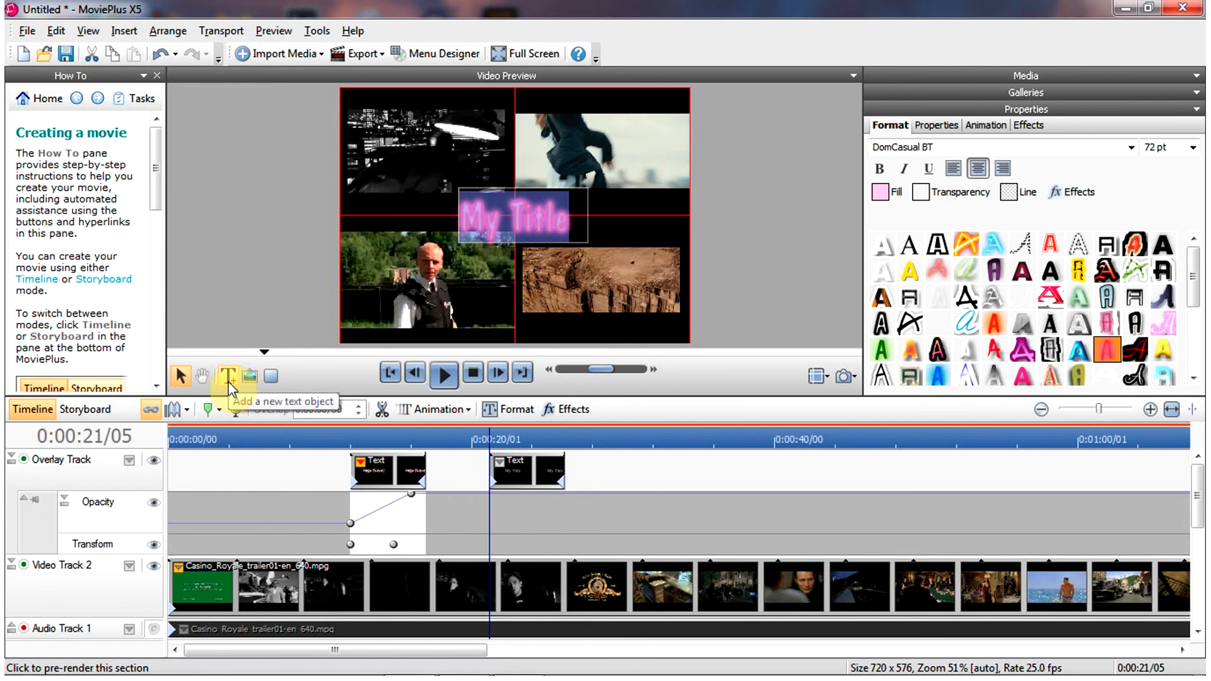
# - Open the new title clip's Transform envelope and add three more keyframes spread across the clip
pyautogui.click(532, 437)
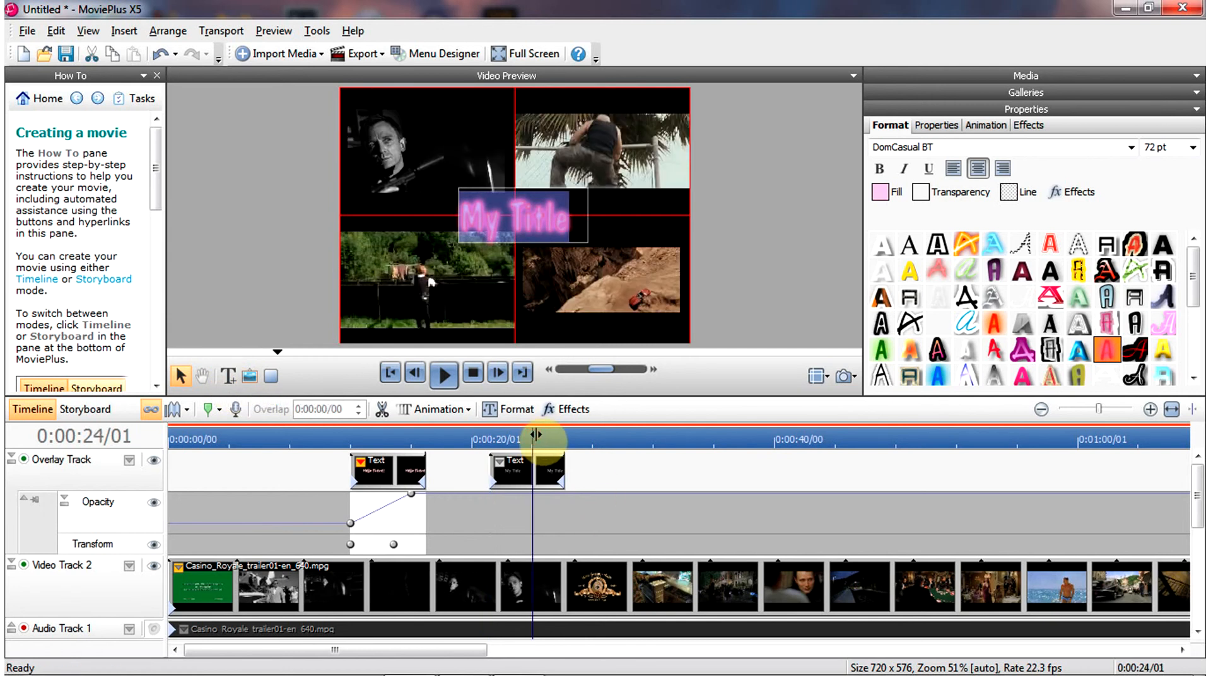
pyautogui.click(505, 438)
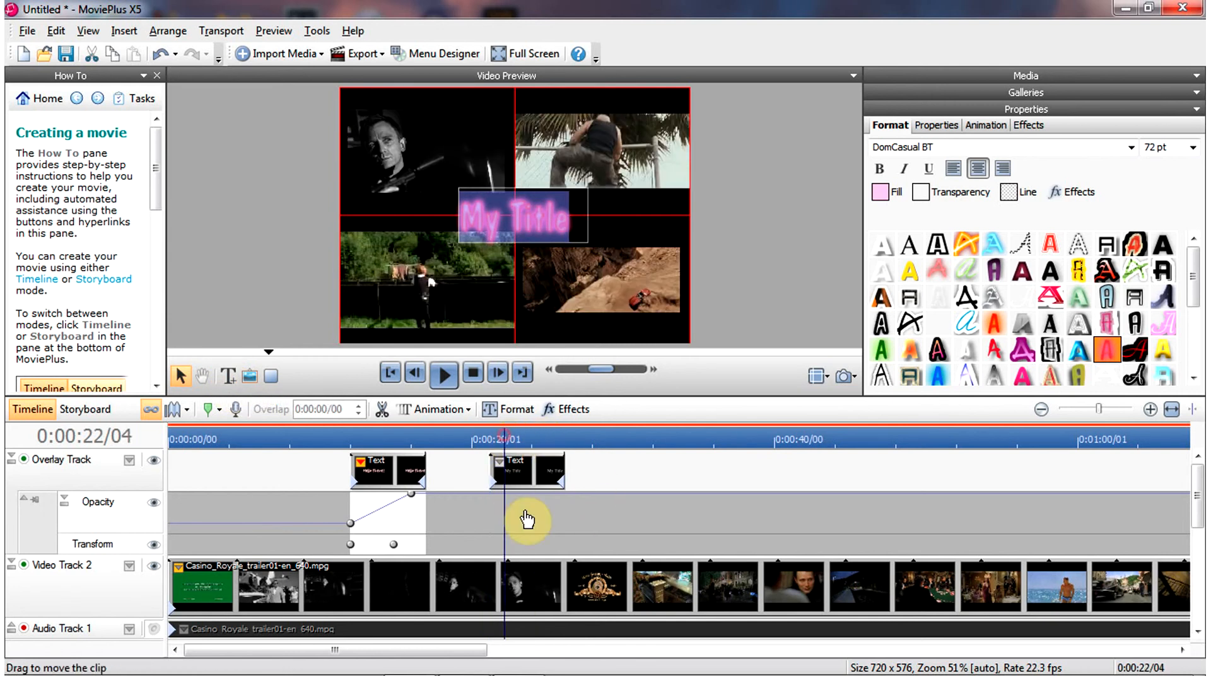
pyautogui.click(497, 543)
pyautogui.click(514, 473)
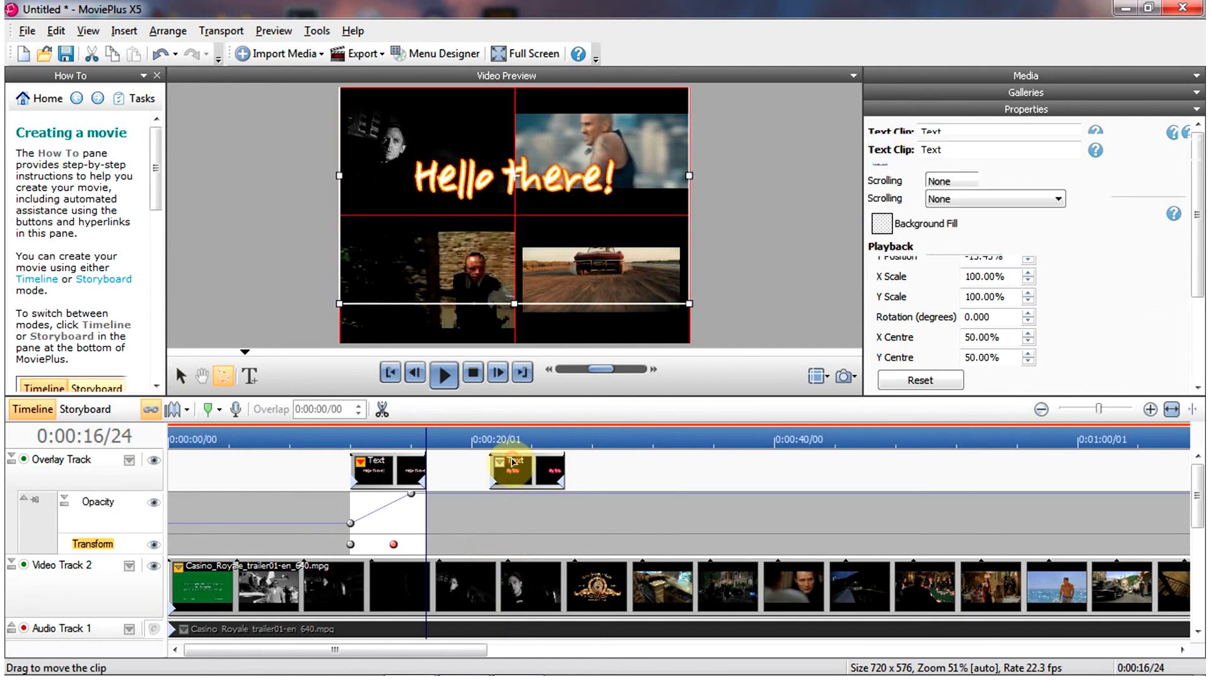
pyautogui.click(500, 463)
pyautogui.click(535, 505)
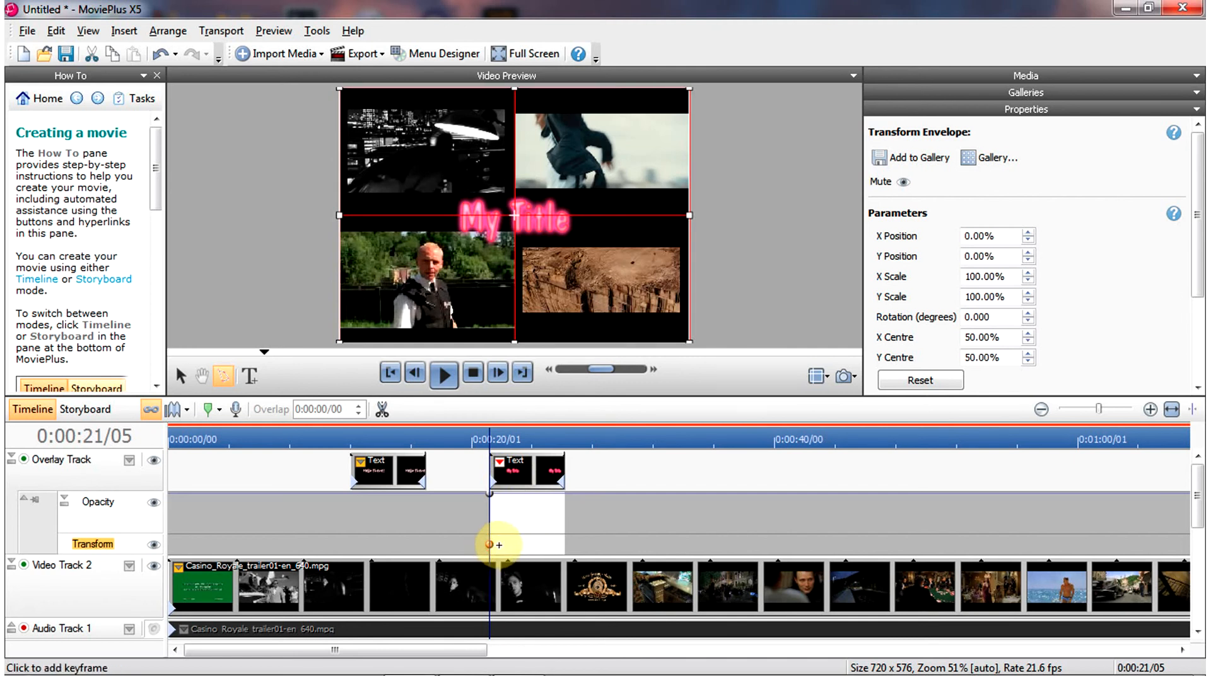
pyautogui.click(512, 545)
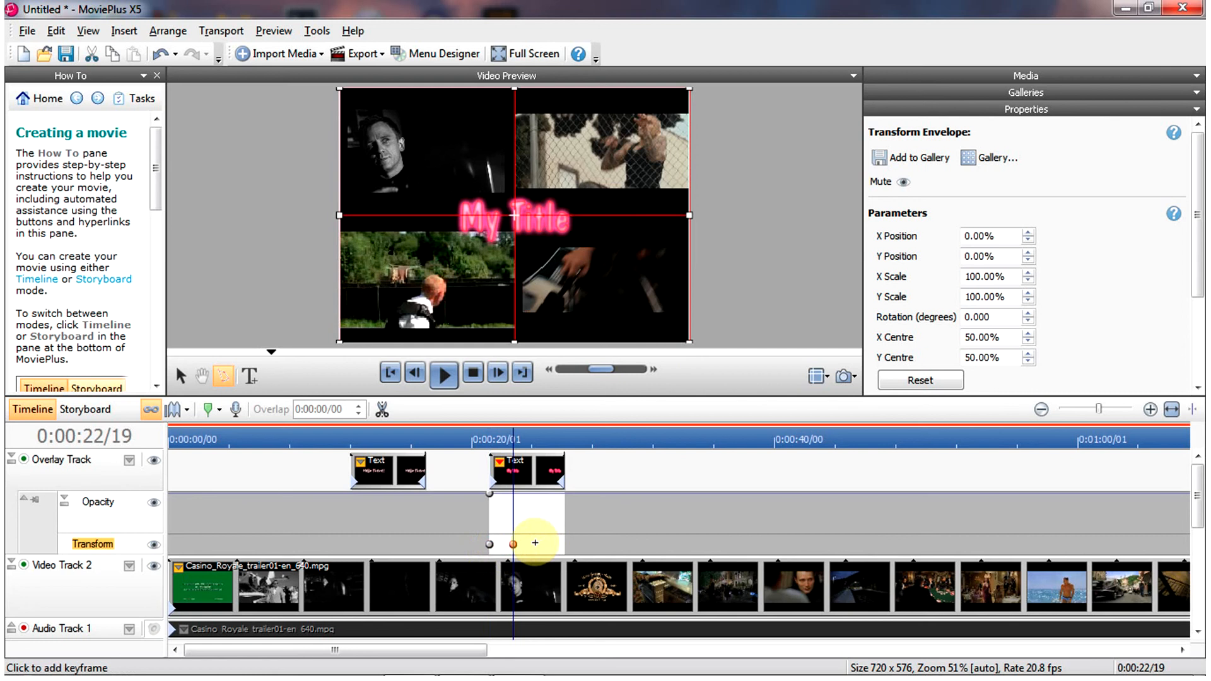
pyautogui.click(537, 544)
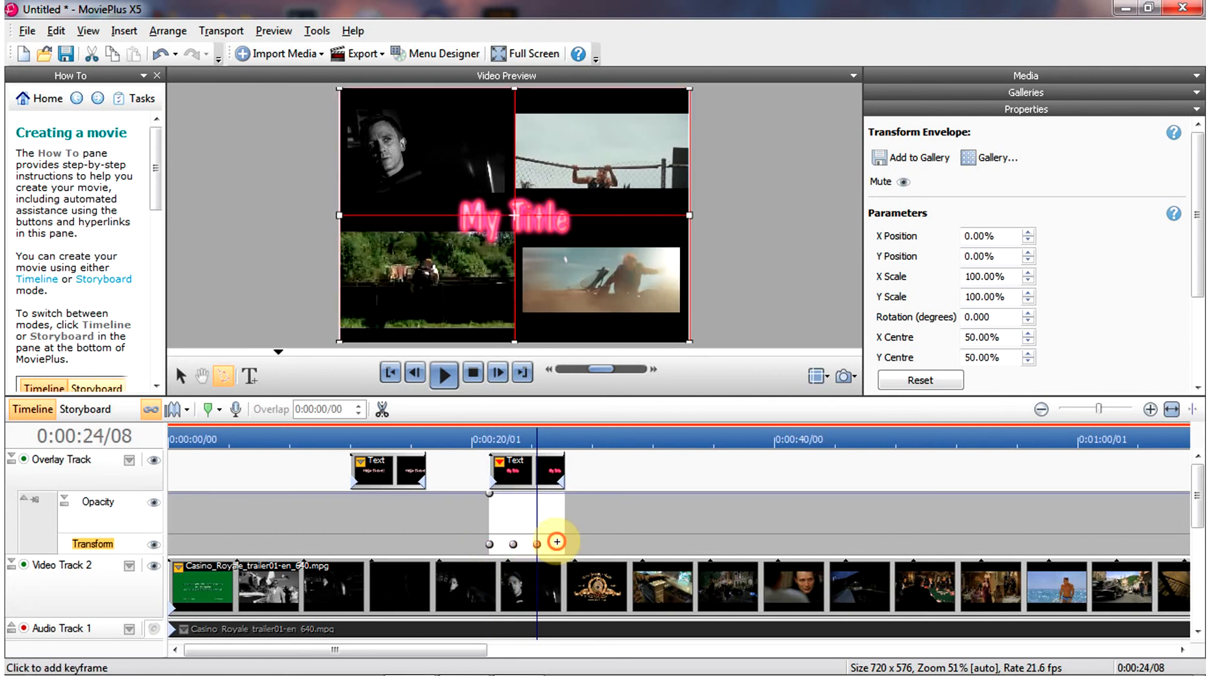
pyautogui.click(557, 544)
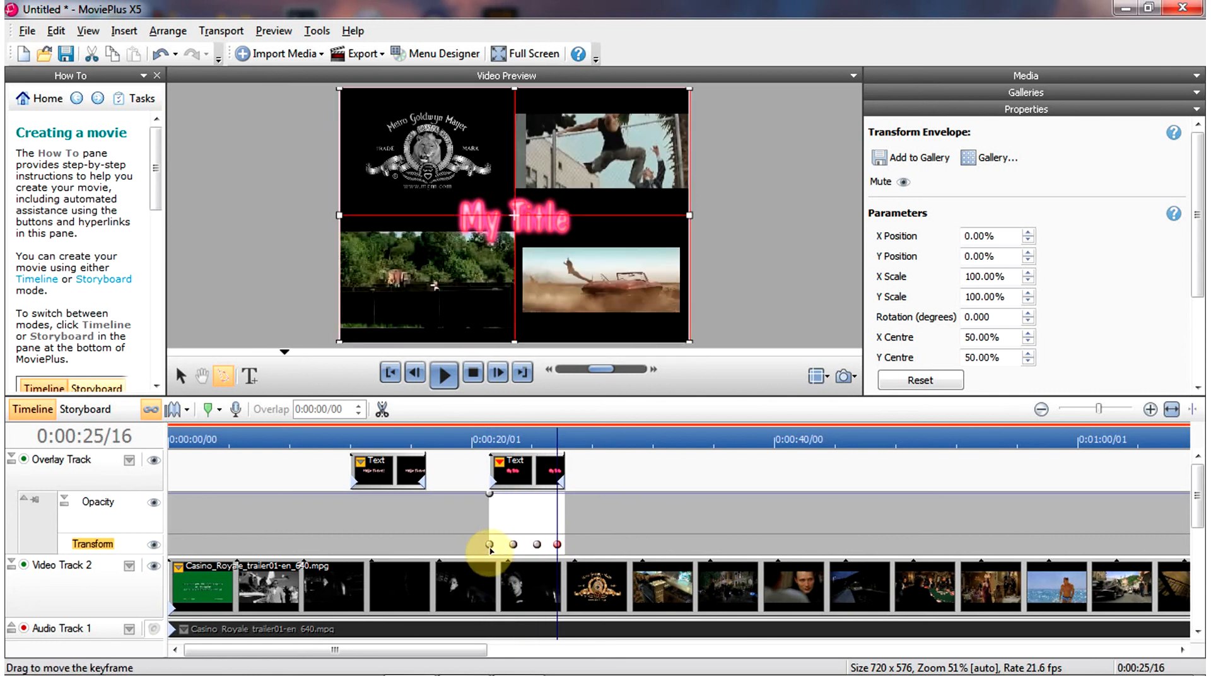
# - At the first transform keyframe, move the title to the lower-left quadrant and shrink it to about 70%
pyautogui.click(490, 547)
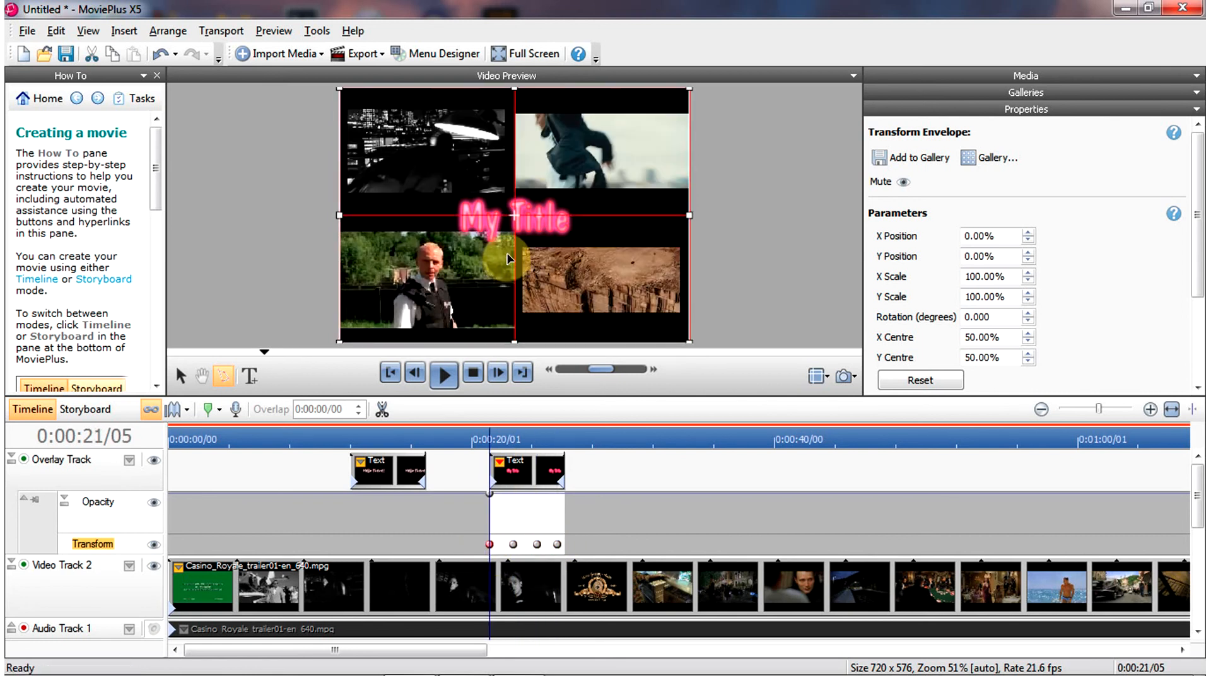
pyautogui.moveTo(530, 207); pyautogui.dragTo(434, 276)
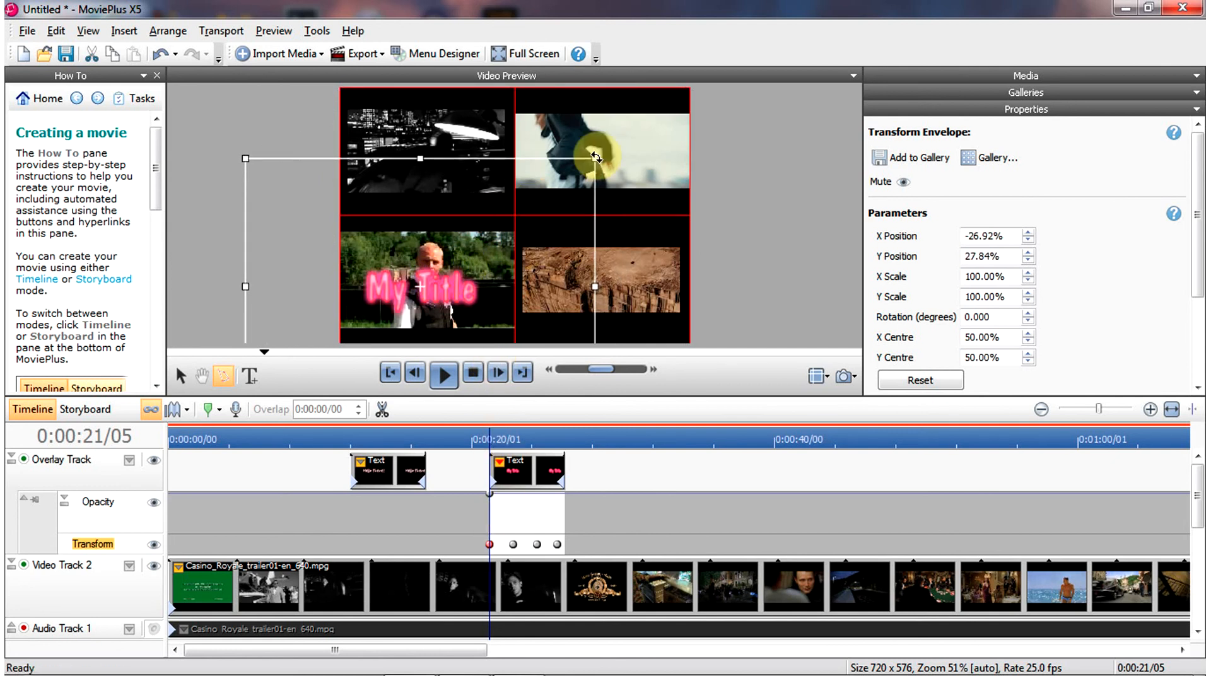
pyautogui.moveTo(594, 161); pyautogui.dragTo(517, 215)
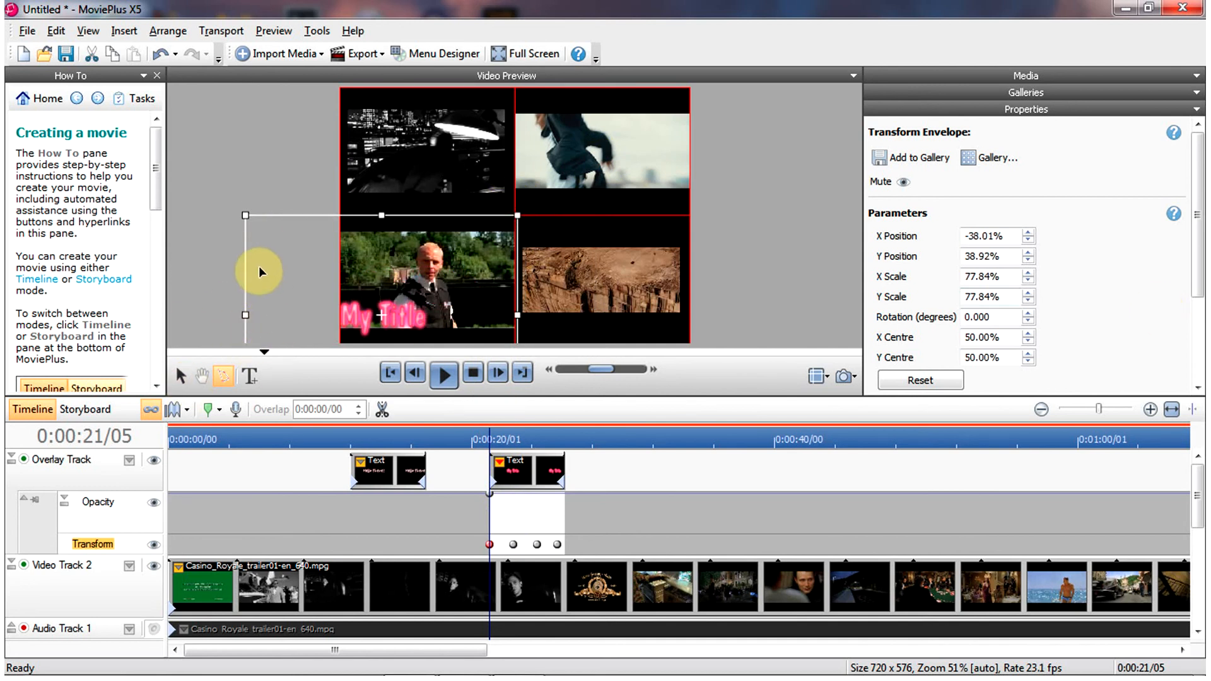
pyautogui.click(404, 270)
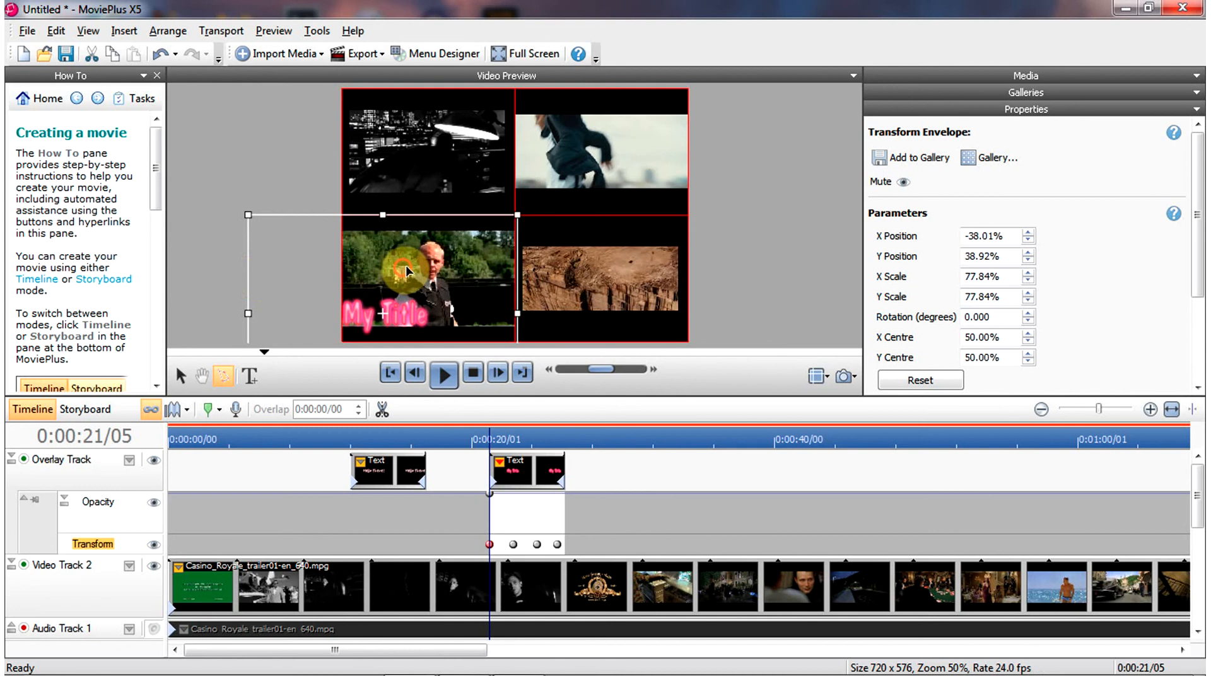
pyautogui.moveTo(407, 271); pyautogui.dragTo(431, 268)
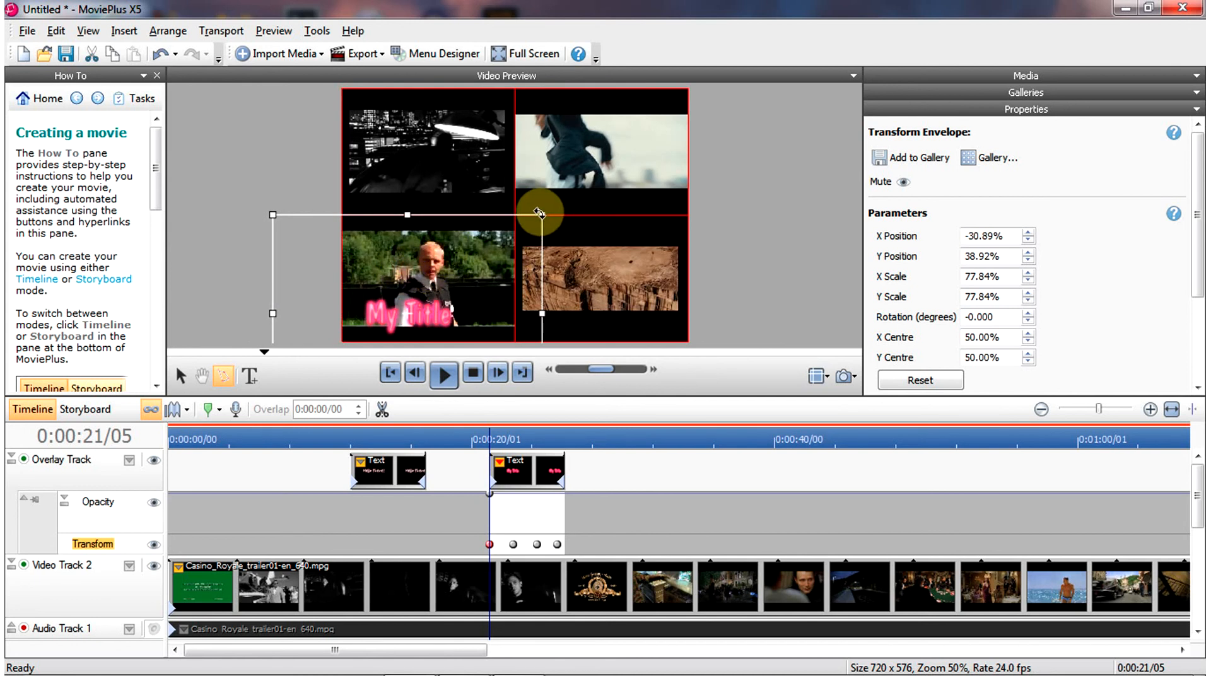
pyautogui.moveTo(541, 215); pyautogui.dragTo(515, 235)
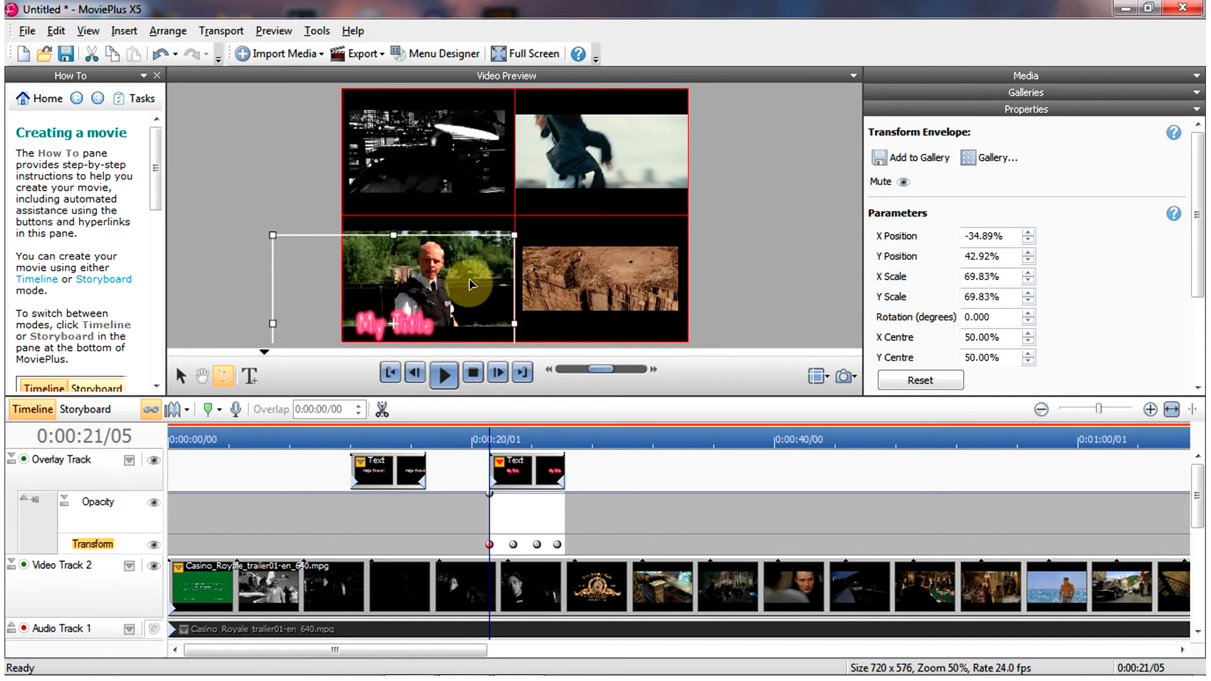
# - Move the title to the upper-left at the second transform keyframe and to the upper-right at the third
pyautogui.click(513, 545)
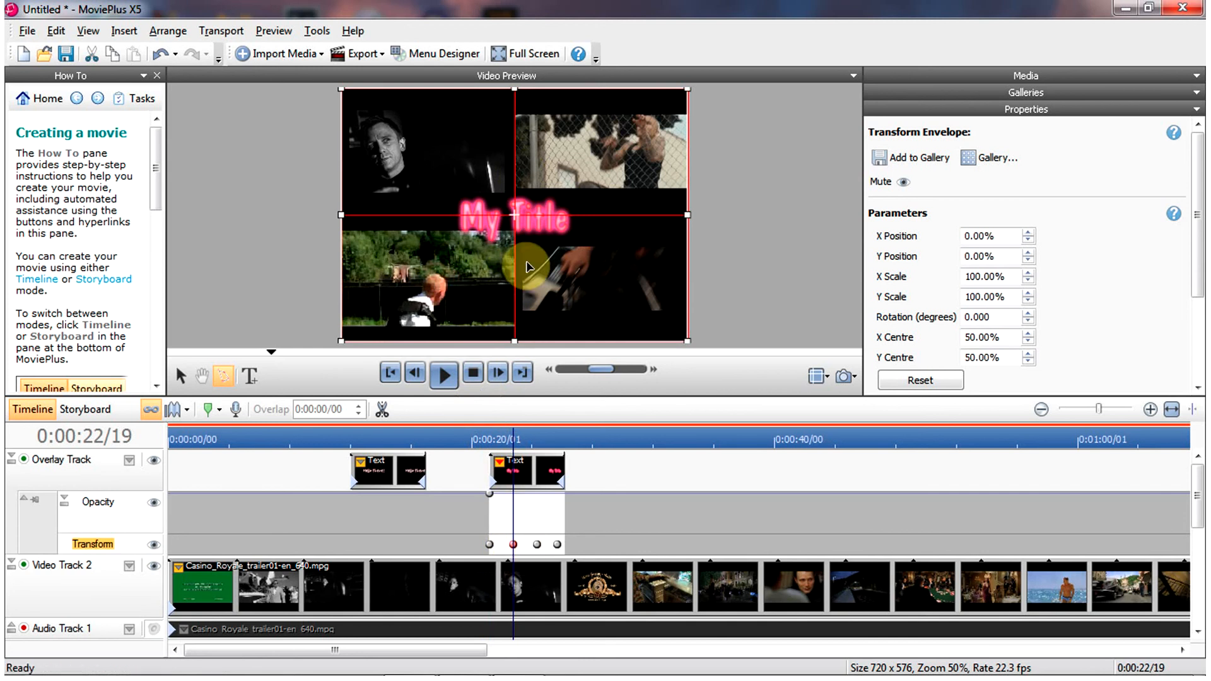
pyautogui.moveTo(552, 233); pyautogui.dragTo(481, 158)
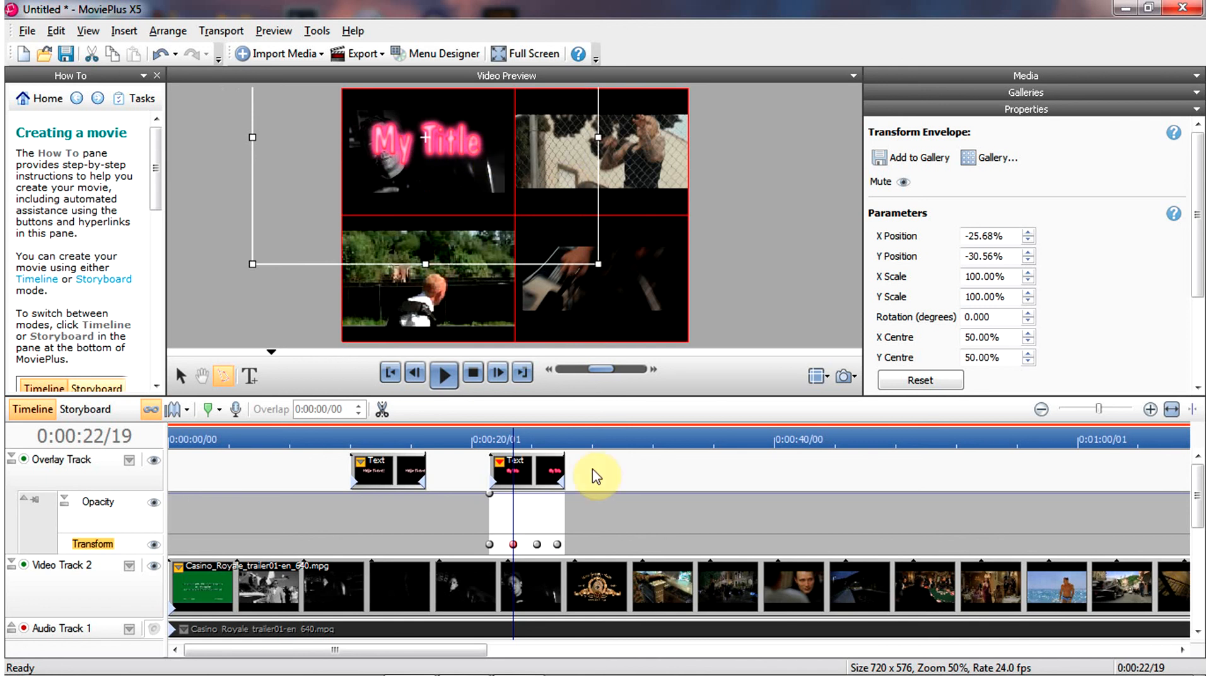
pyautogui.click(537, 546)
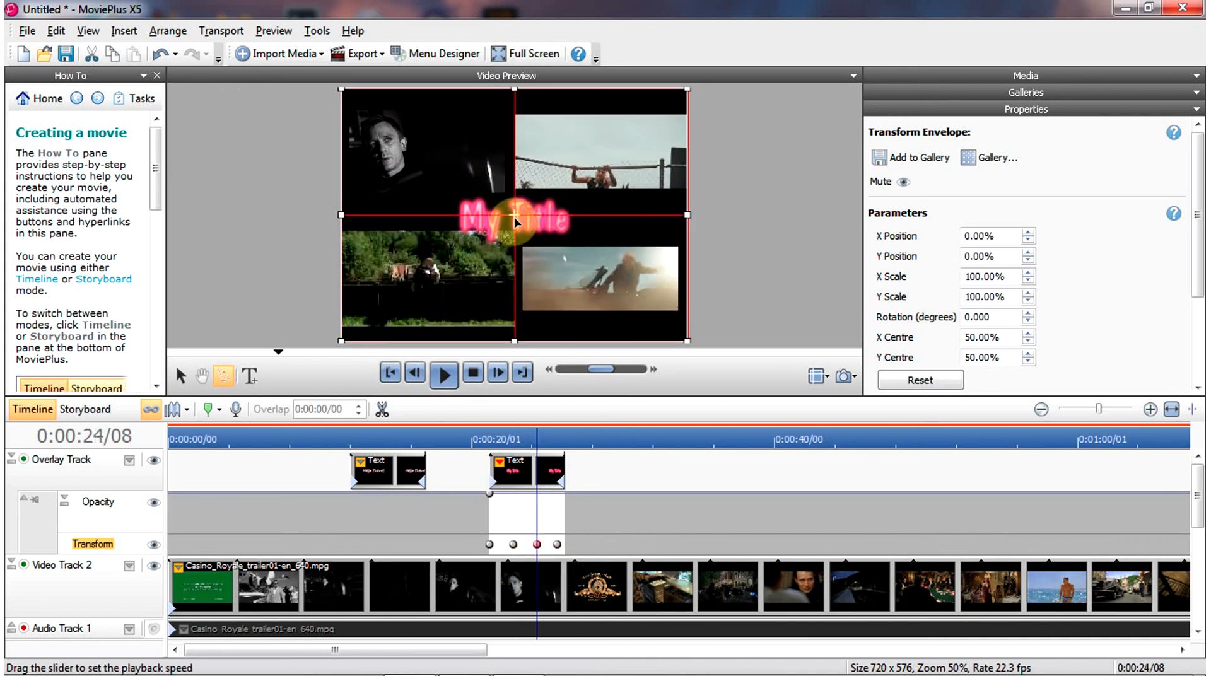
pyautogui.moveTo(596, 222); pyautogui.dragTo(638, 191)
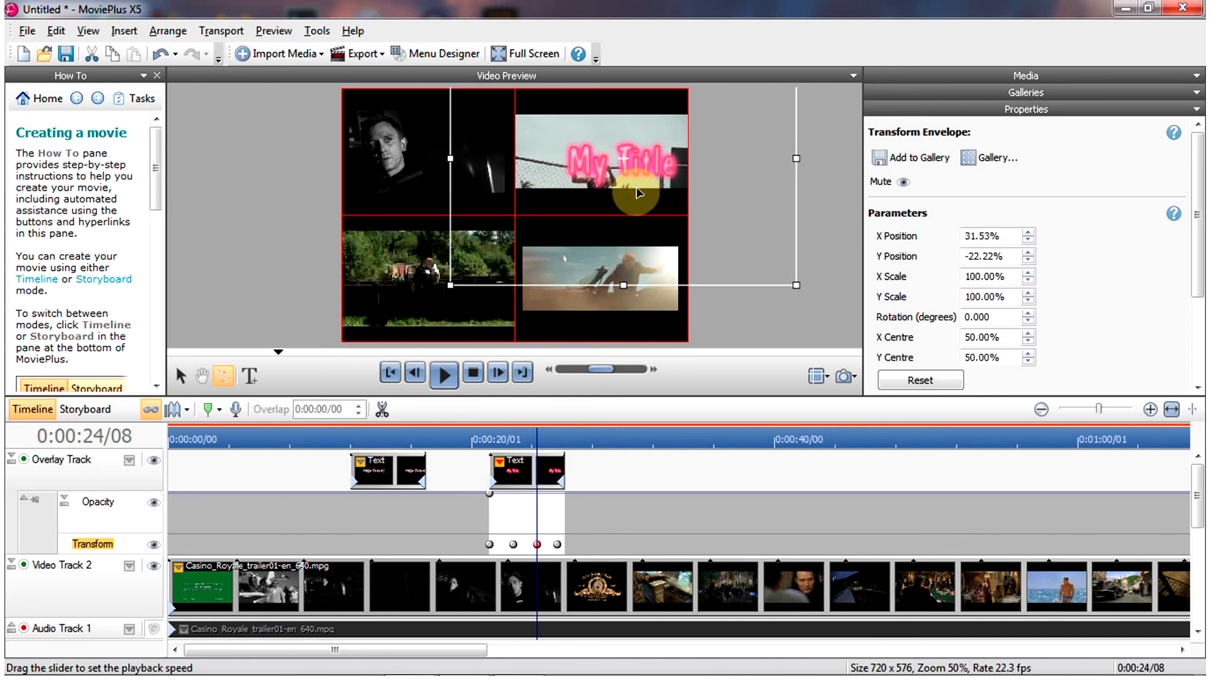
# - At the last transform keyframe, place the title near the centre of the frame
pyautogui.click(558, 546)
pyautogui.moveTo(555, 247); pyautogui.dragTo(593, 297)
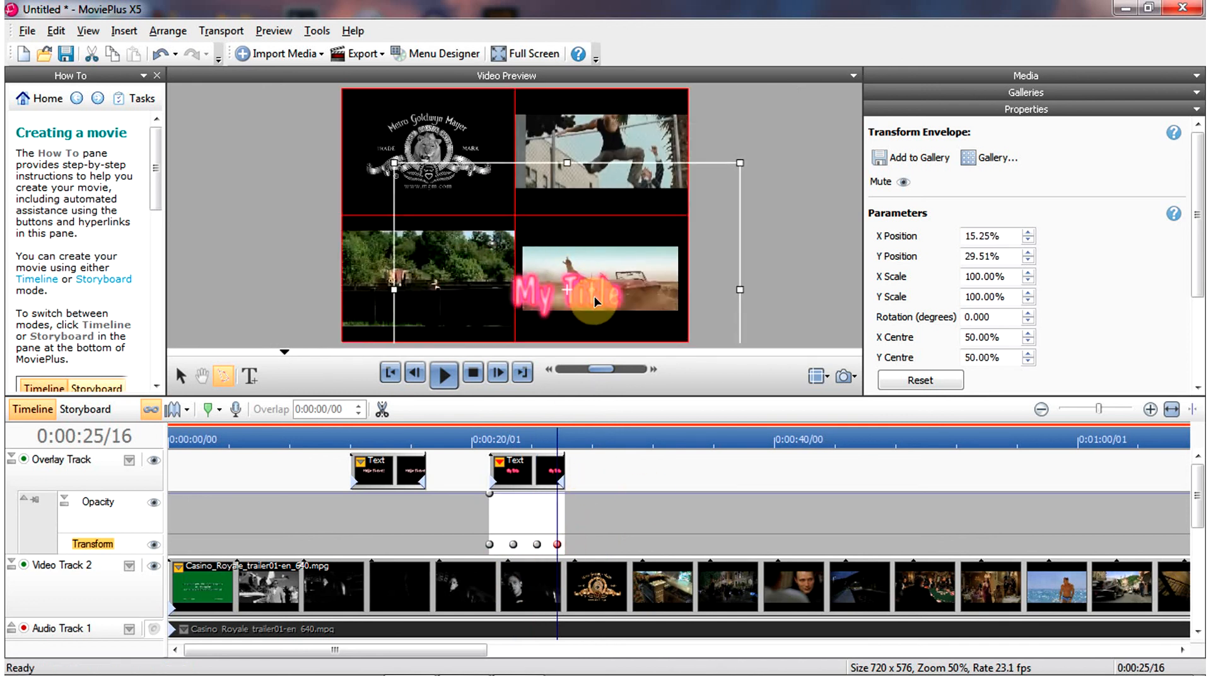
pyautogui.moveTo(542, 255)
pyautogui.mouseDown()
pyautogui.moveTo(533, 233)
pyautogui.moveTo(548, 234)
pyautogui.mouseUp()
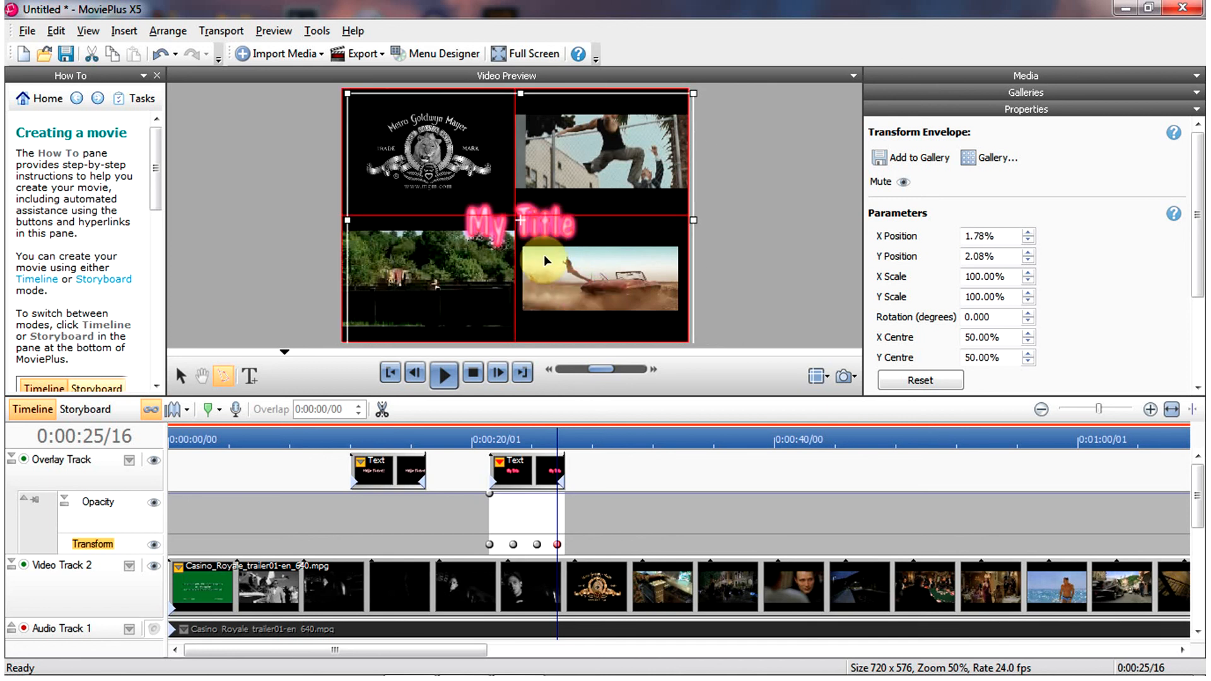
# - Preview the title's motion animation from the start of the title clip
pyautogui.click(488, 439)
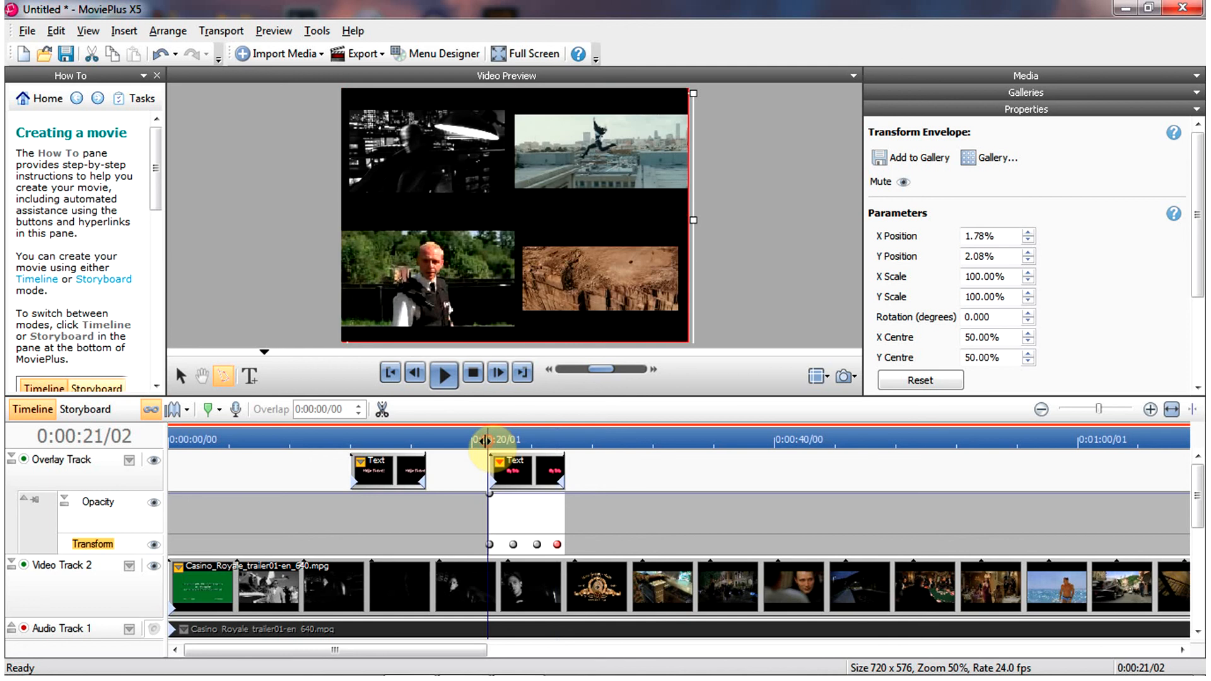
pyautogui.click(447, 374)
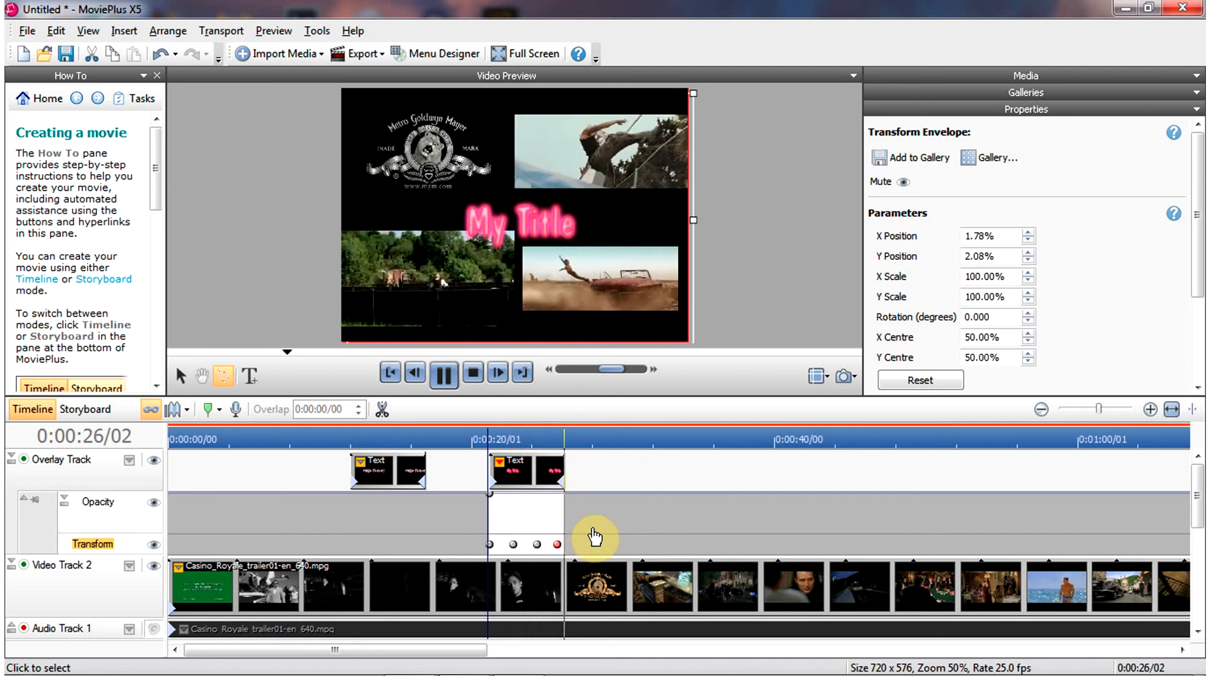
pyautogui.click(443, 375)
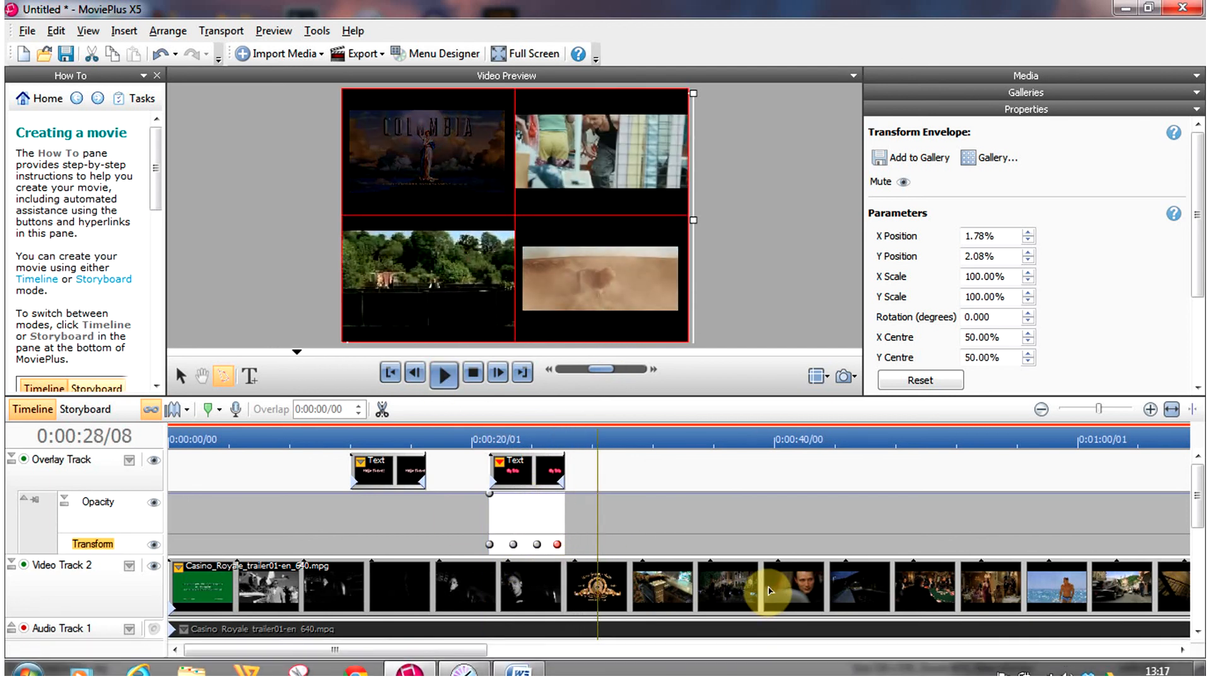